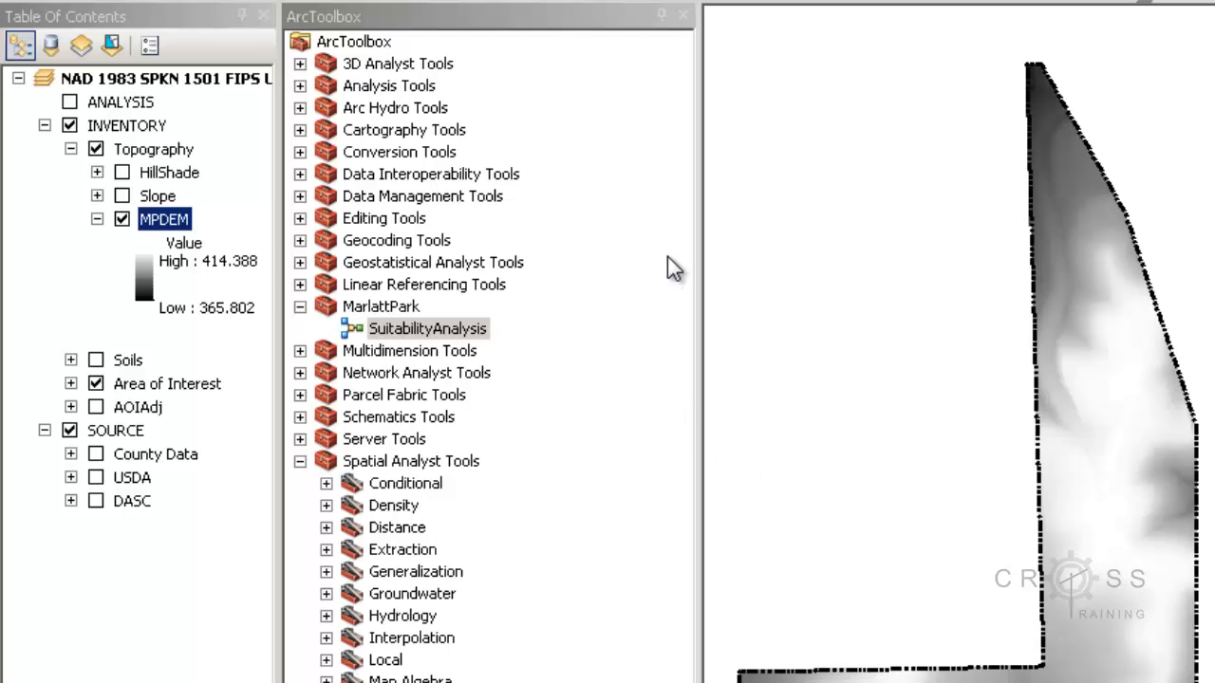
# - Add the Aspect tool from the Spatial Analyst Surface toolset to the SuitabilityAnalysis model, below the Slope tool
pyautogui.click(555, 19)
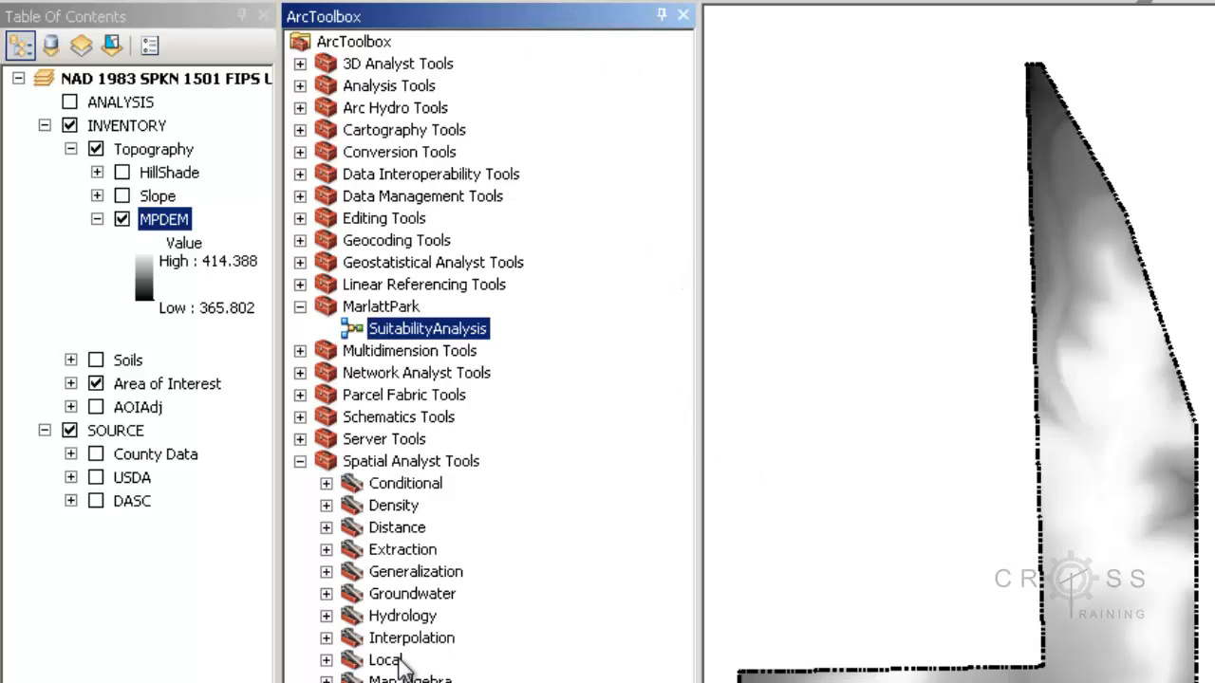
pyautogui.click(395, 462)
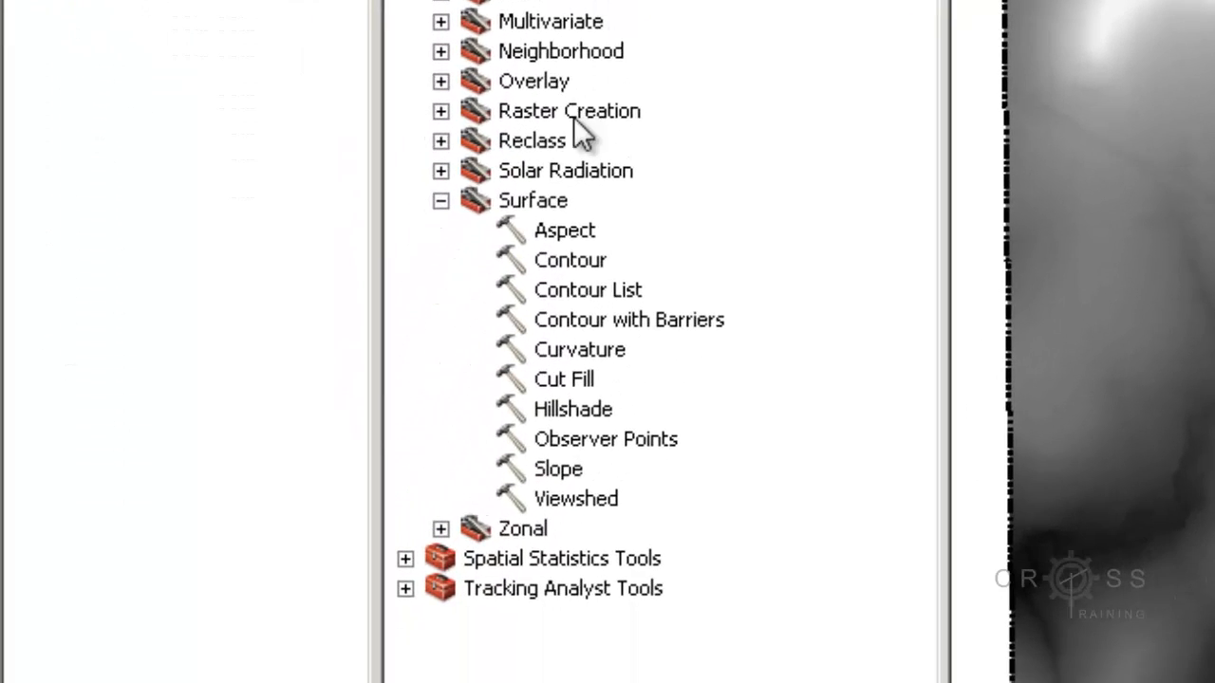
pyautogui.click(552, 197)
pyautogui.click(558, 230)
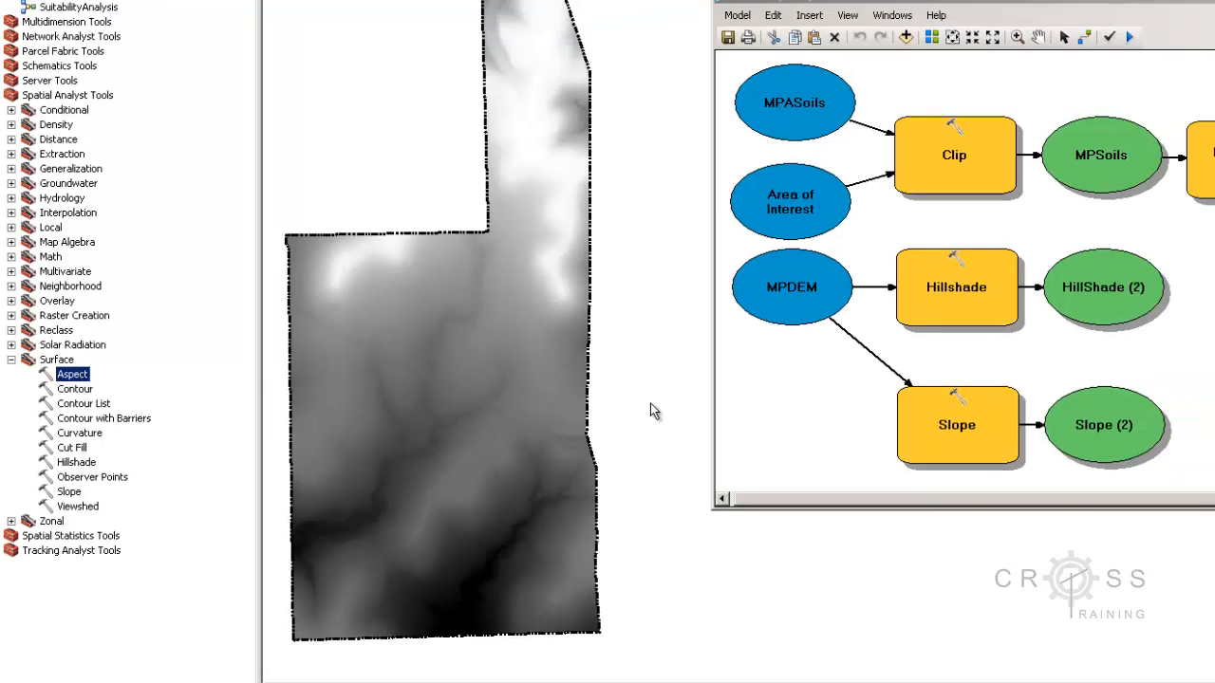
pyautogui.scroll(-3, 939, 367)
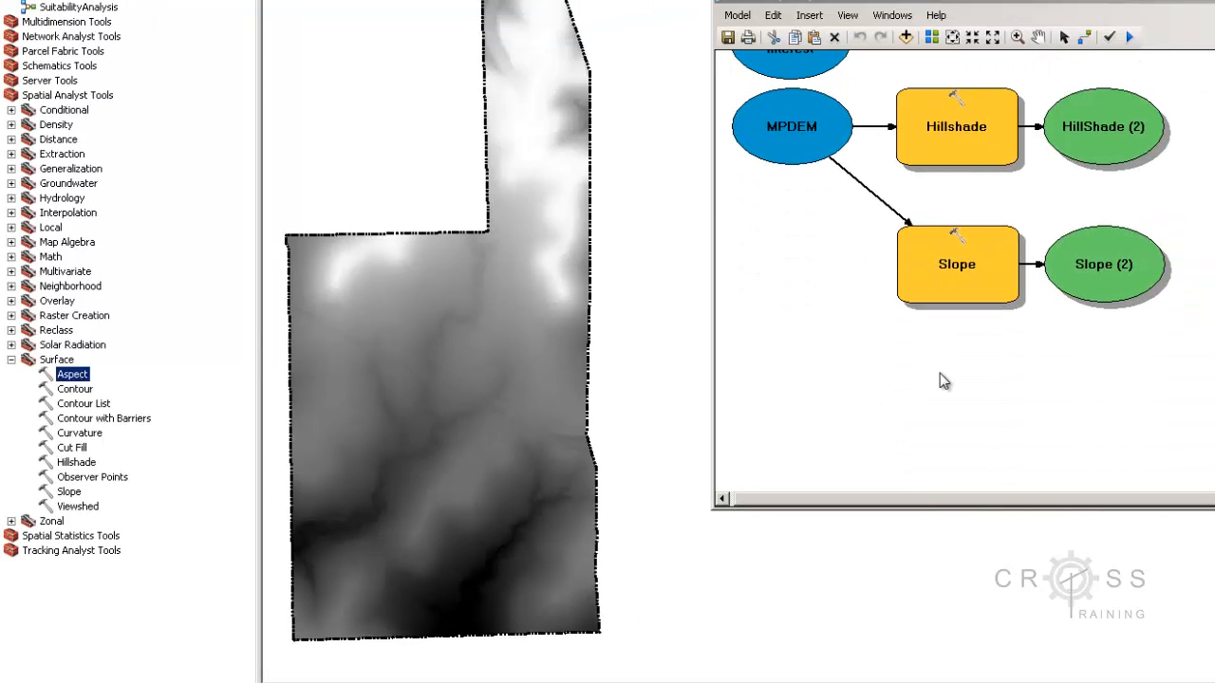
pyautogui.scroll(-1, 940, 372)
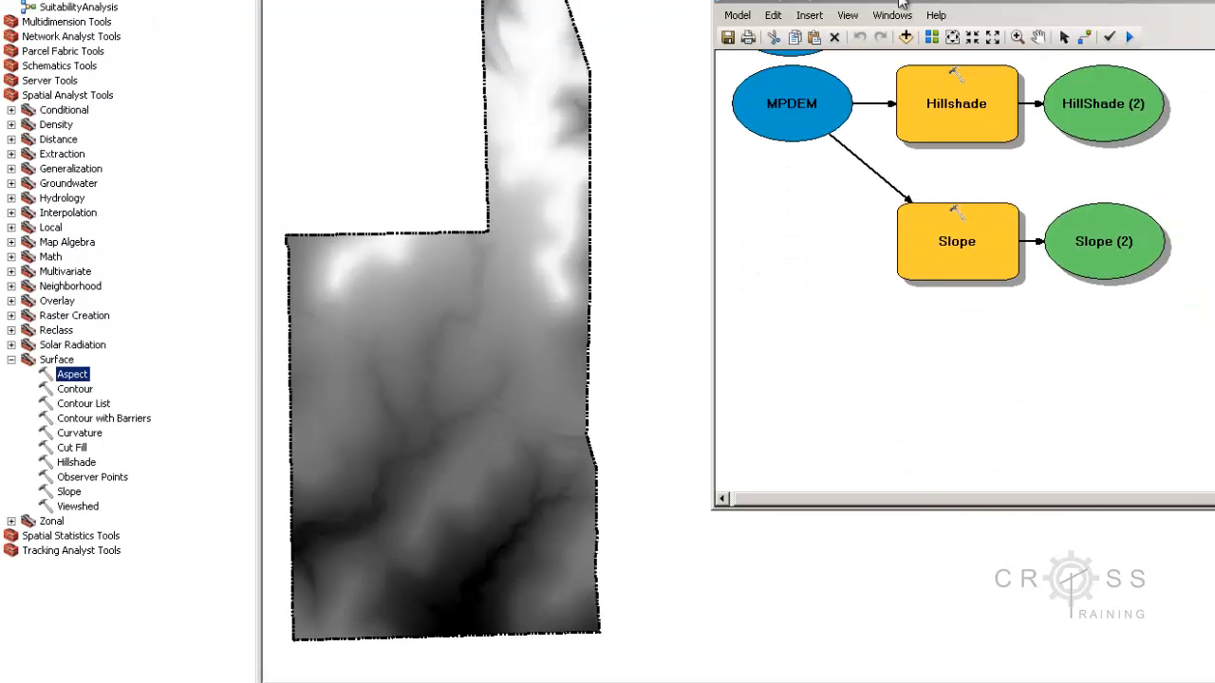
pyautogui.moveTo(901, 2); pyautogui.dragTo(806, 5)
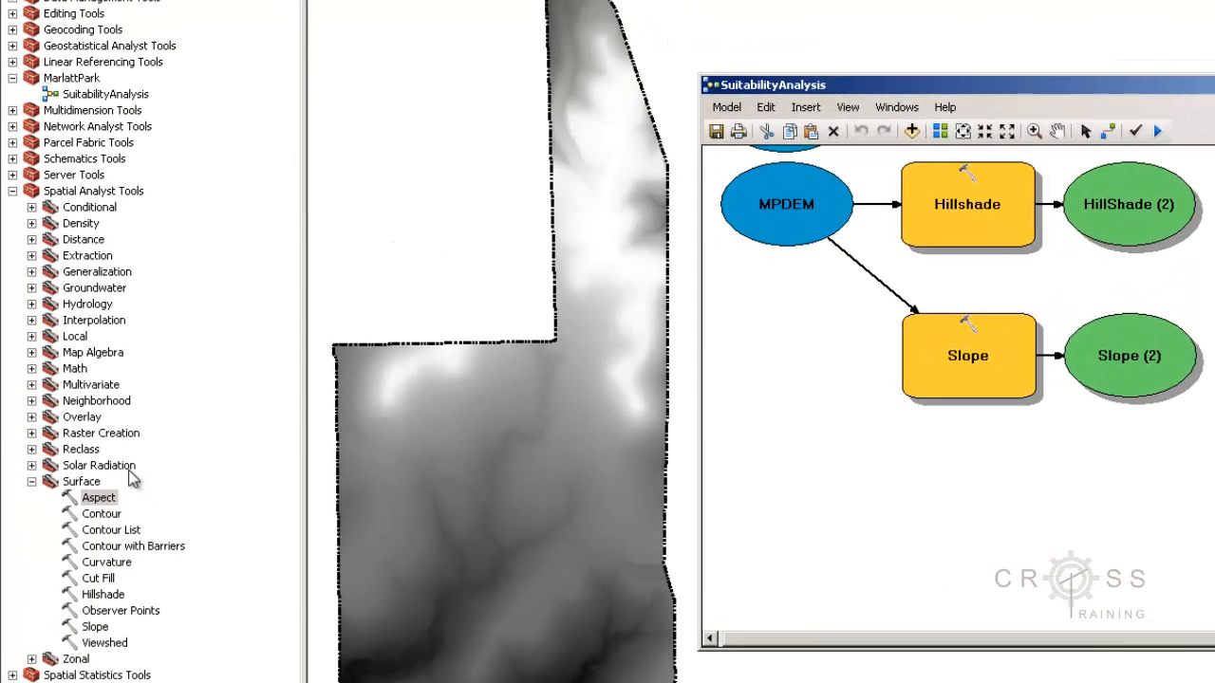
pyautogui.moveTo(99, 497); pyautogui.dragTo(968, 485)
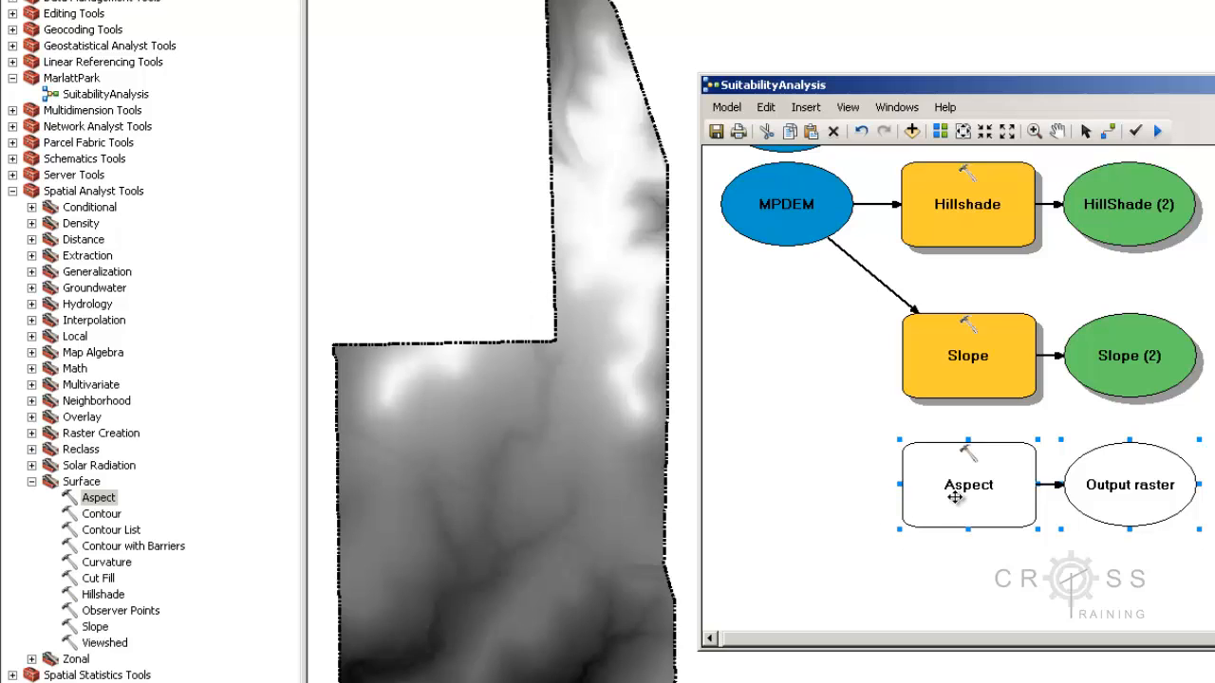
# - Connect MPDEM to the Aspect tool as its input raster
pyautogui.click(1108, 132)
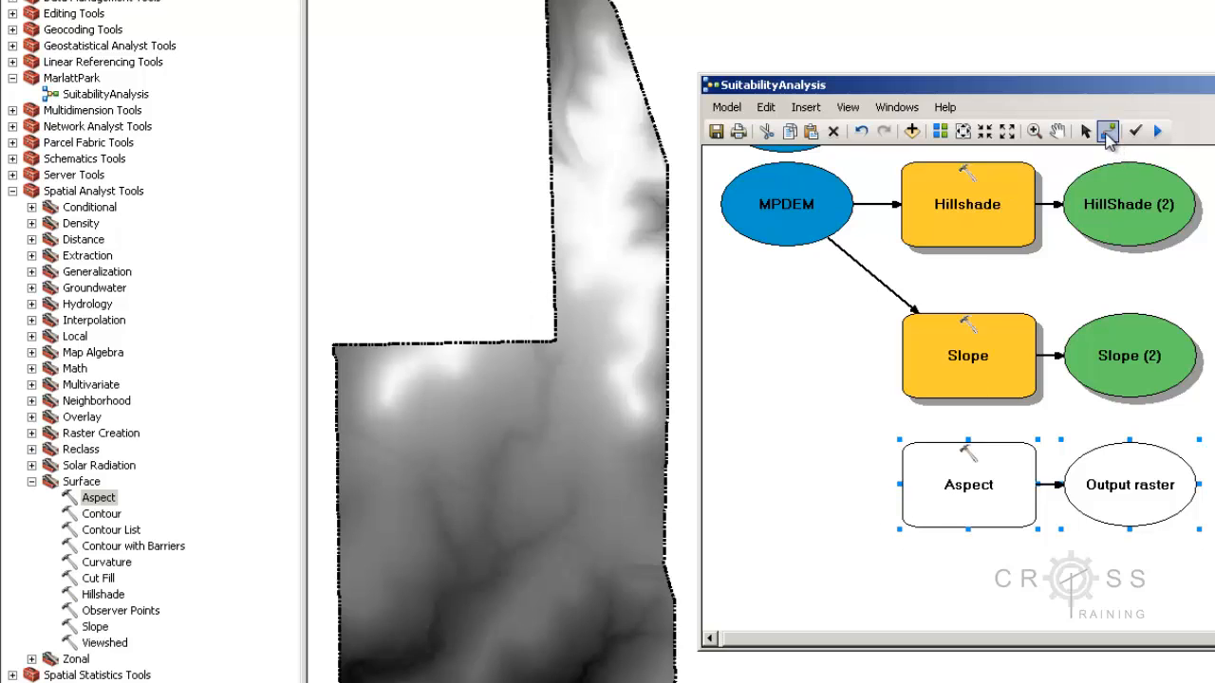
pyautogui.click(790, 231)
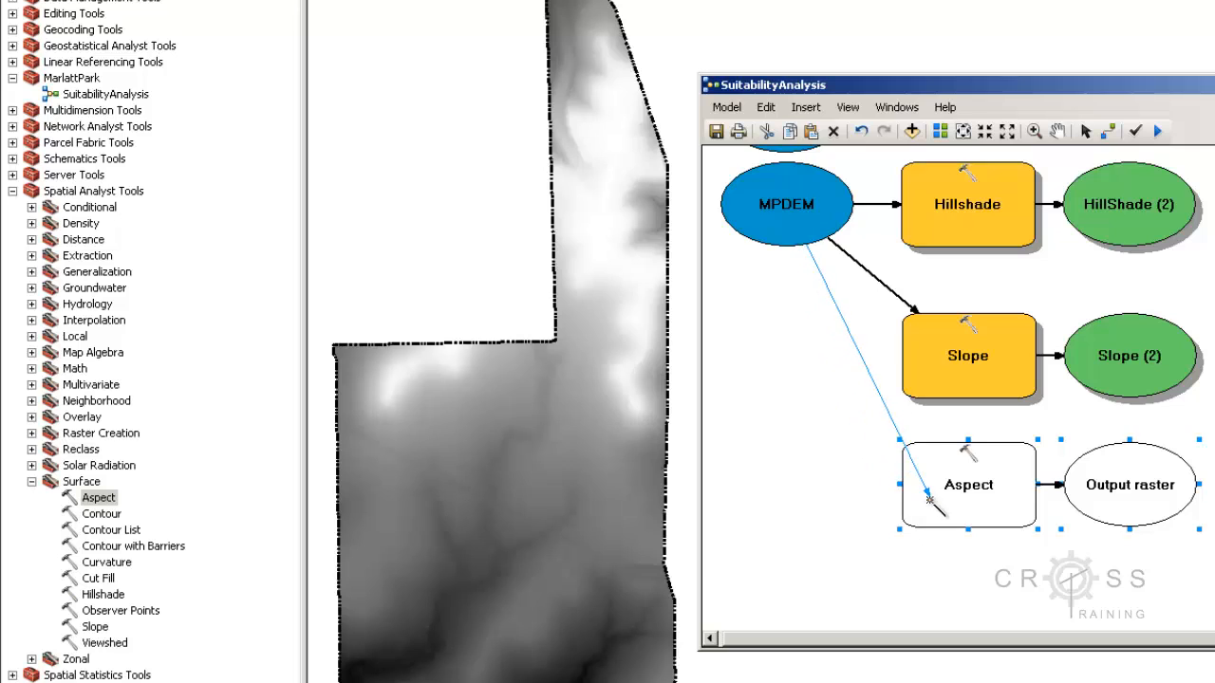
pyautogui.click(928, 501)
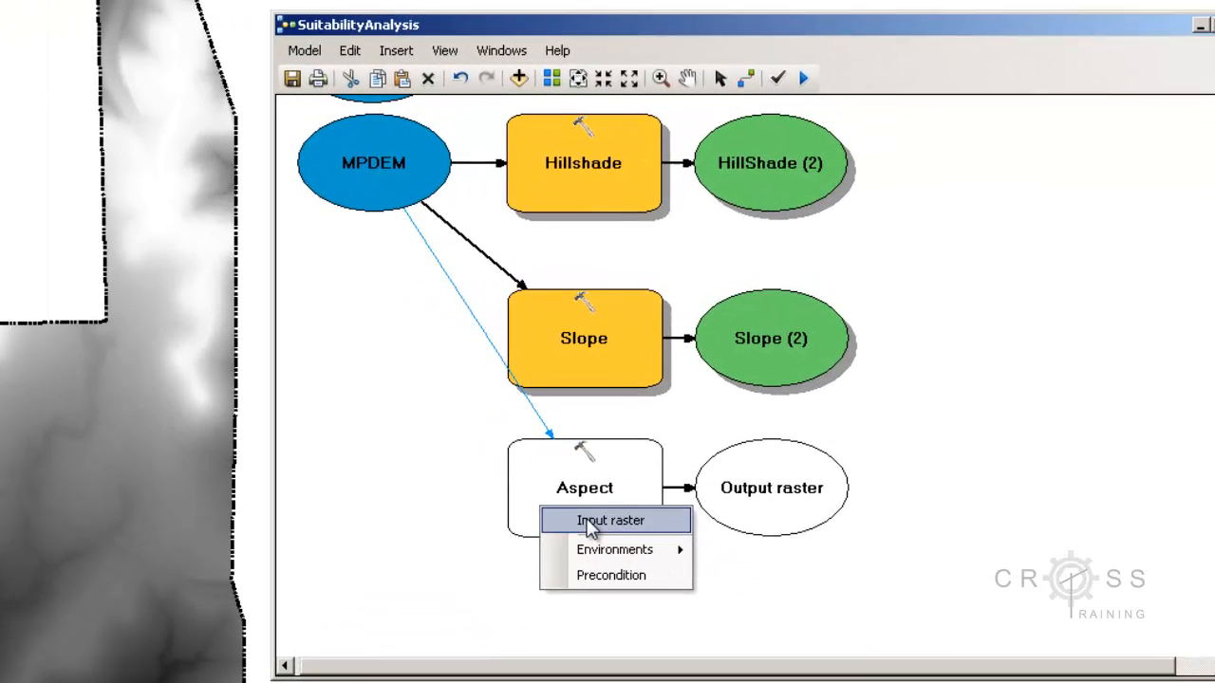
pyautogui.click(813, 518)
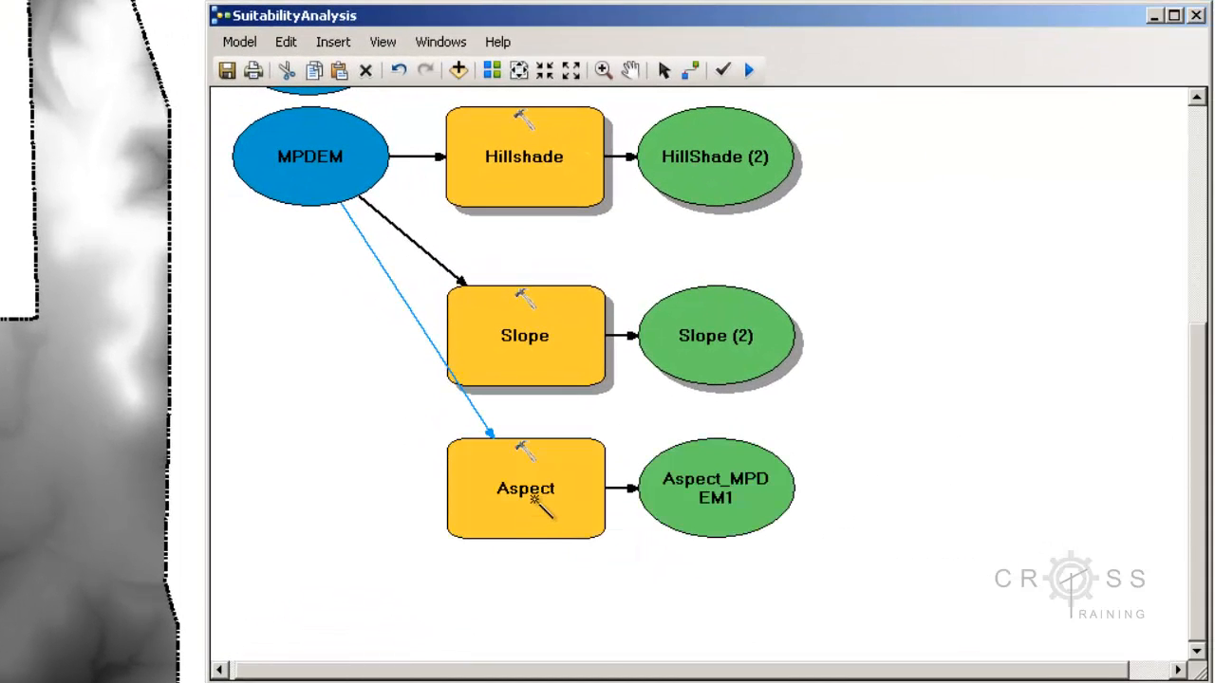
# - Set the Aspect tool's output raster to D:\Projects\MarlattPark\GIS\Geodatabase\MarlattPark.gdb\Aspect
pyautogui.rightClick(535, 501)
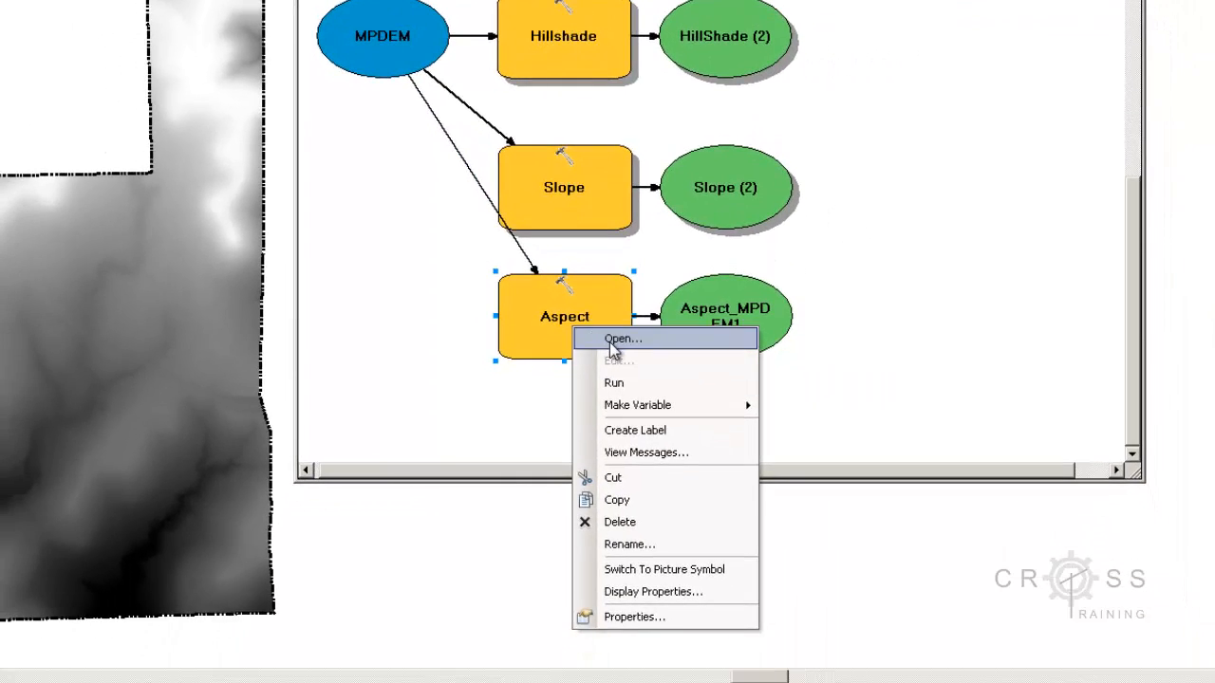
pyautogui.click(621, 340)
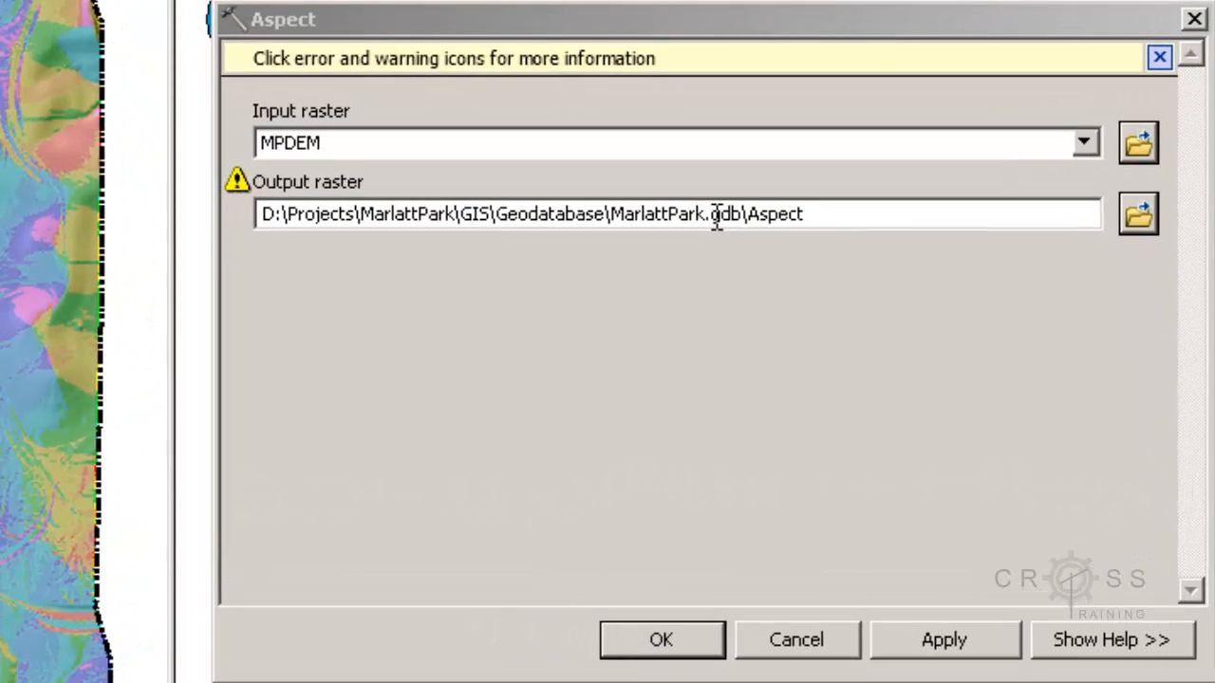
pyautogui.click(818, 215)
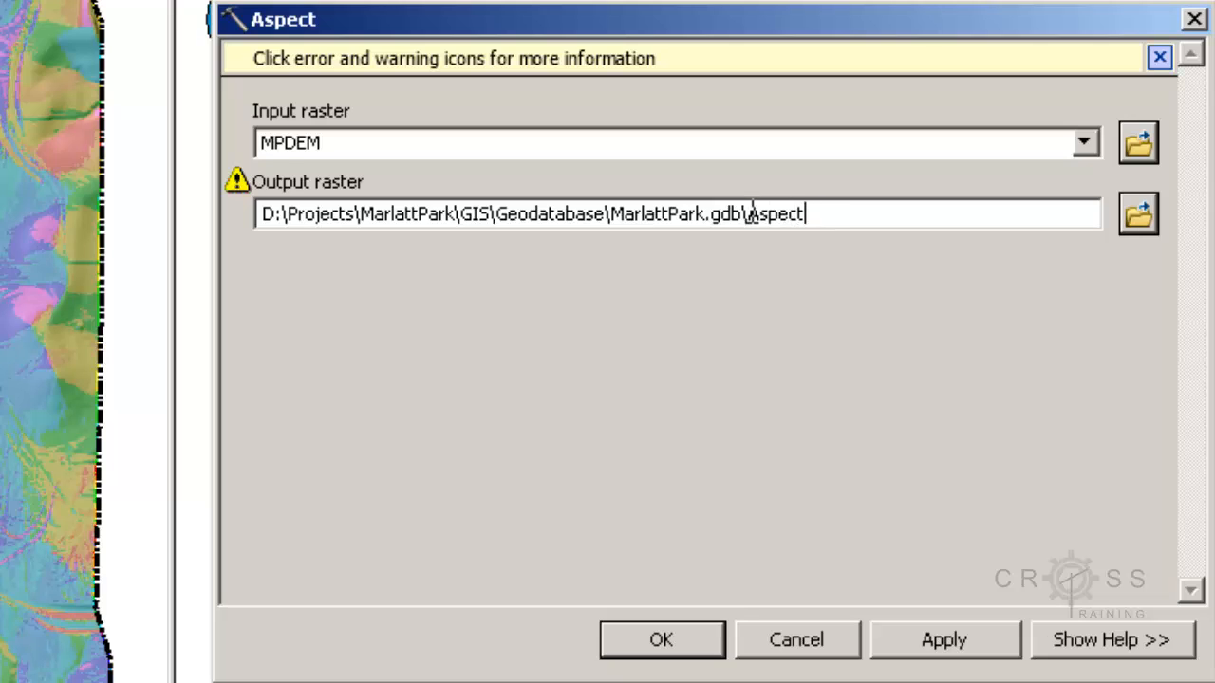
pyautogui.moveTo(238, 182)
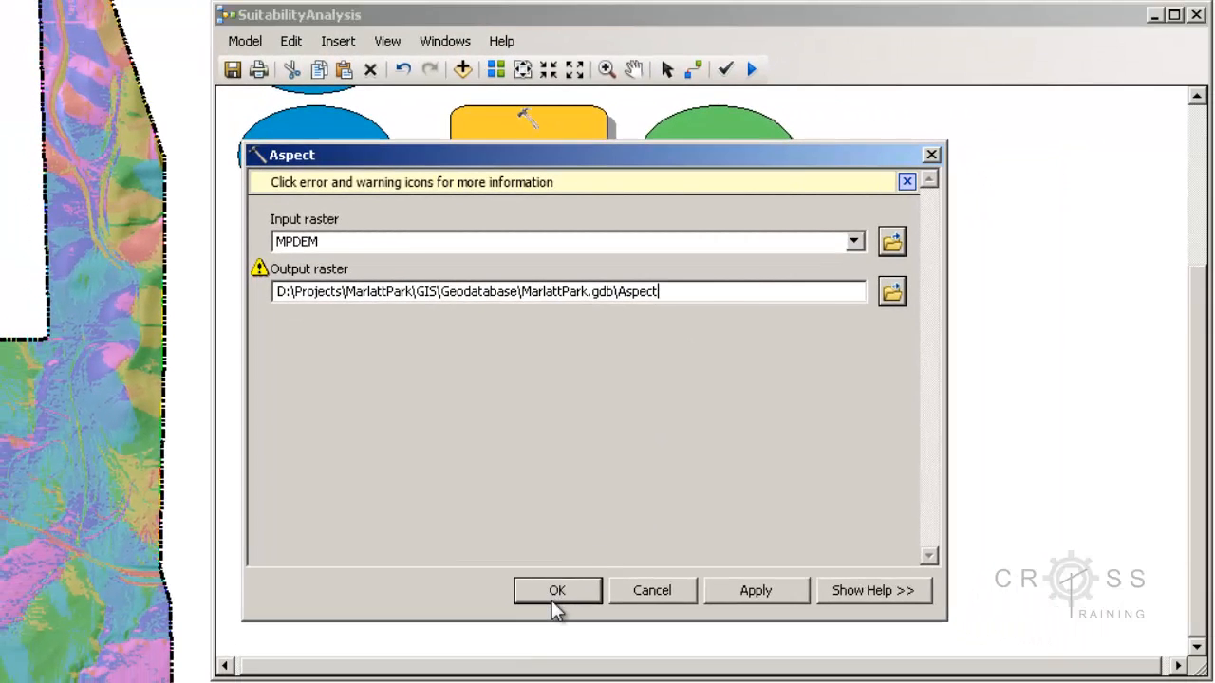
pyautogui.click(555, 596)
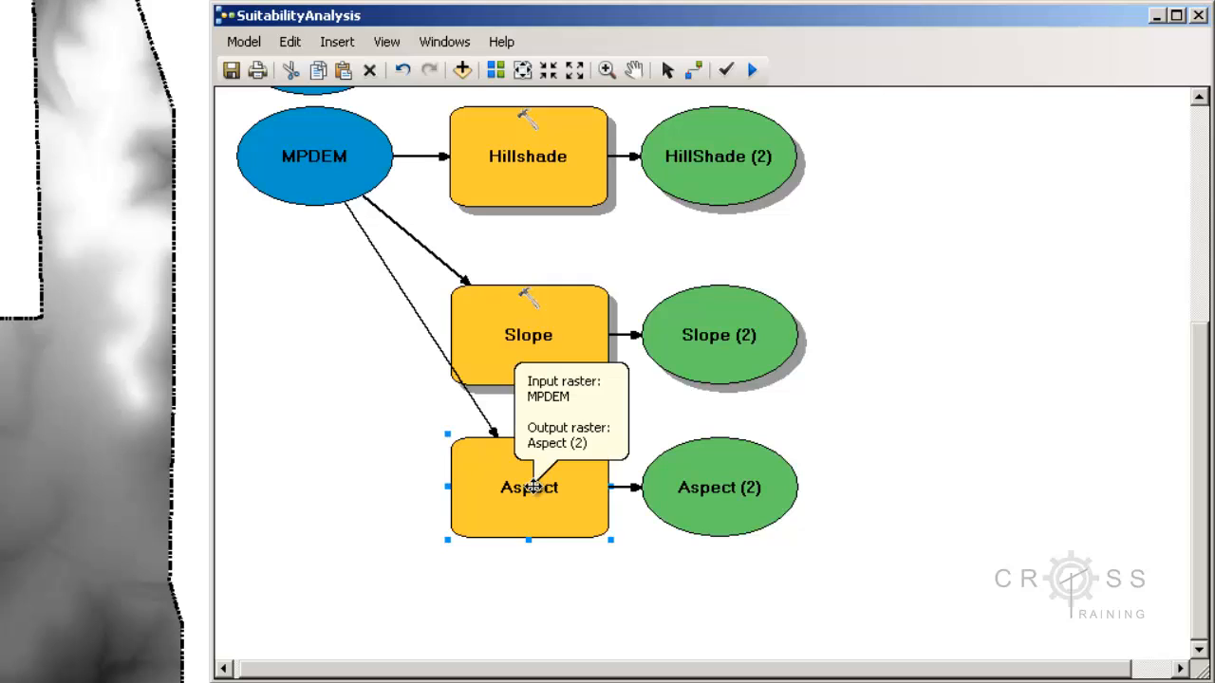
# - Run only the Aspect tool in the model and close its progress report
pyautogui.rightClick(536, 491)
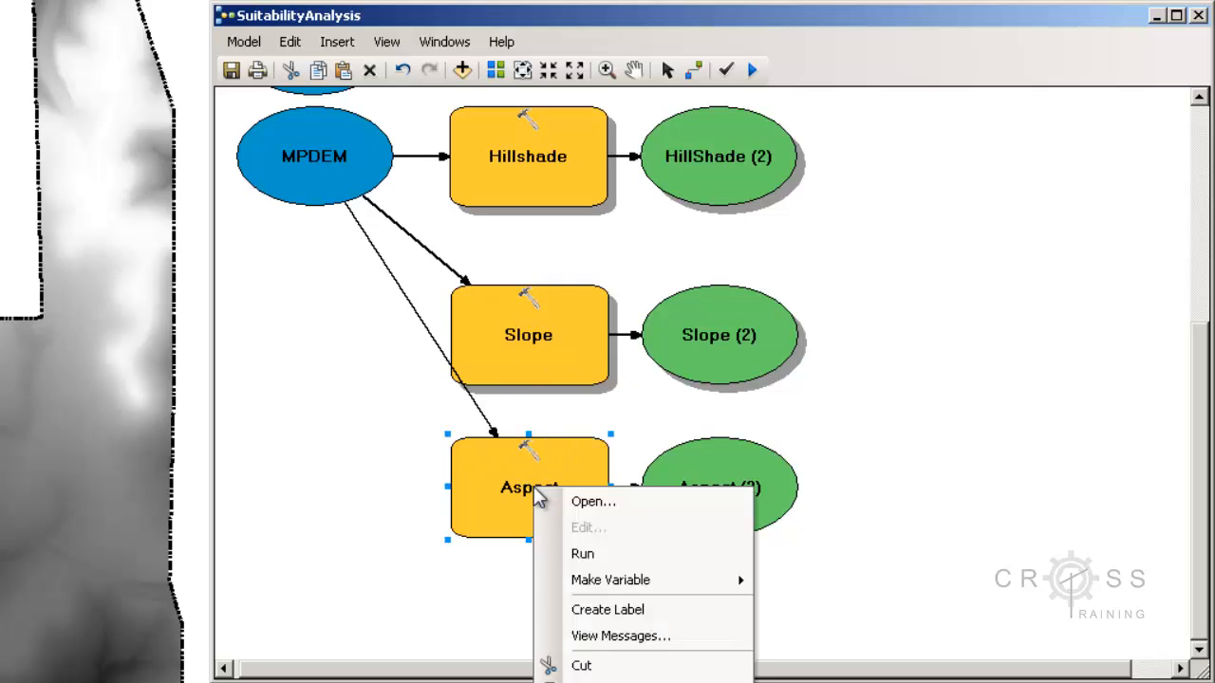
pyautogui.click(576, 555)
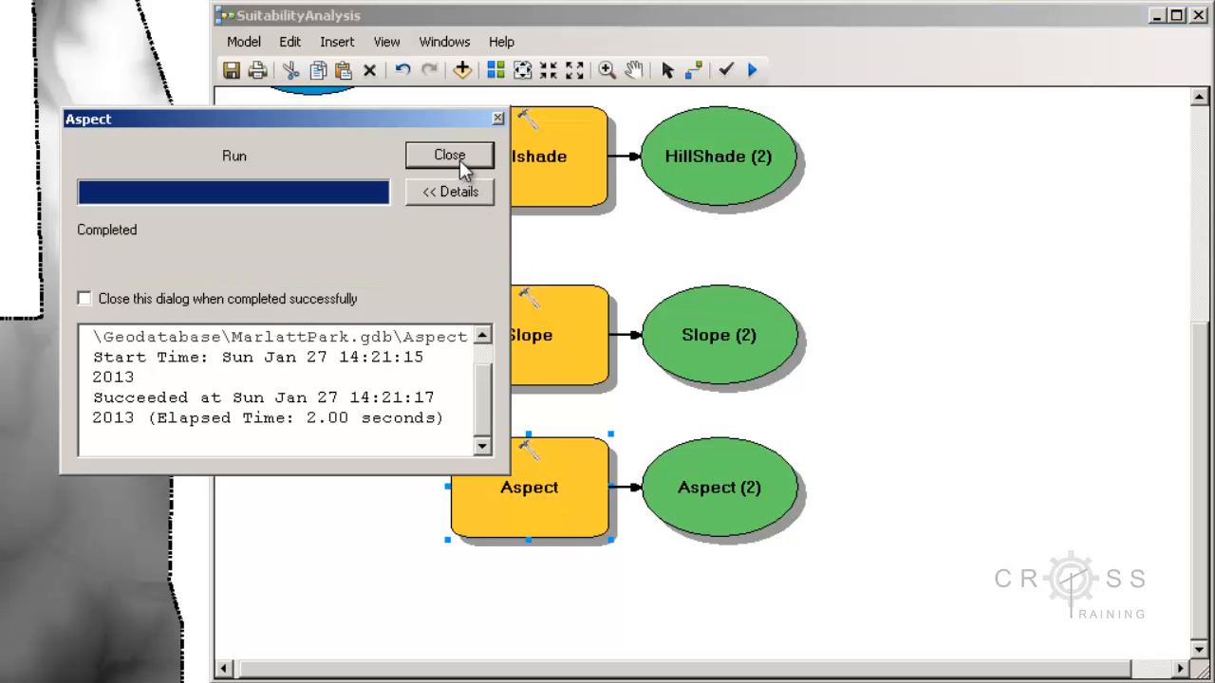
pyautogui.click(462, 162)
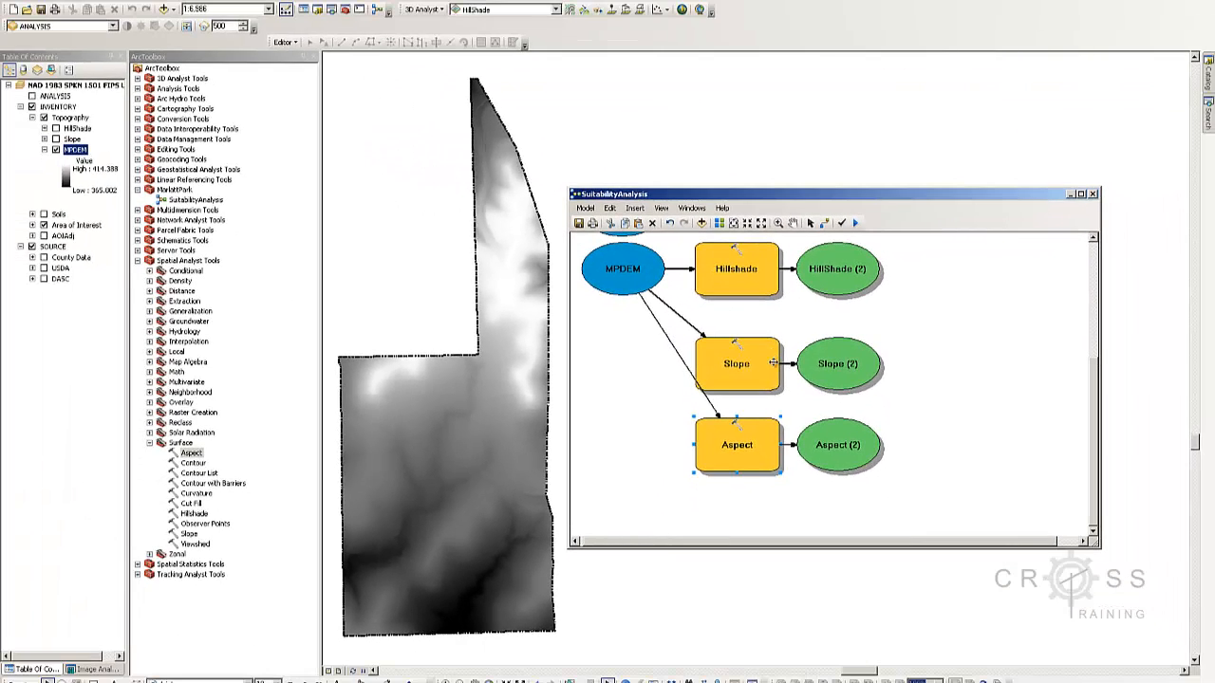
# - Add the Aspect output to the map display and move its layer into the Topography group, directly below HillShade
pyautogui.rightClick(844, 446)
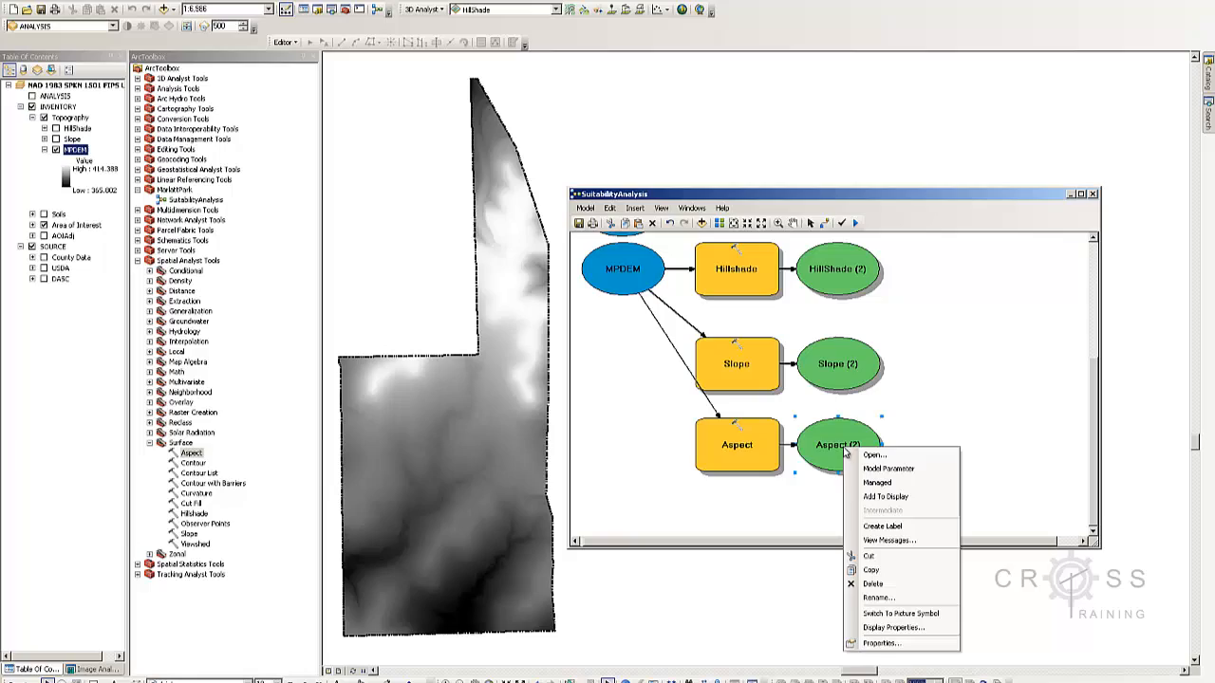
pyautogui.click(871, 496)
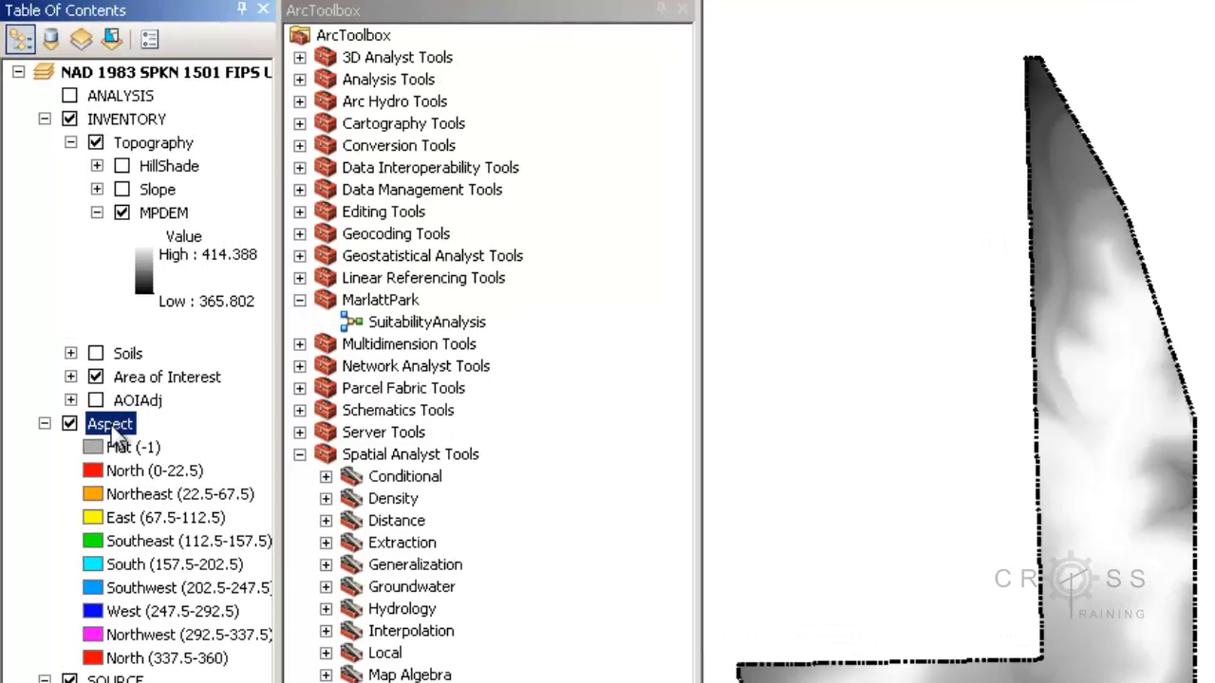
pyautogui.moveTo(112, 432); pyautogui.dragTo(158, 170)
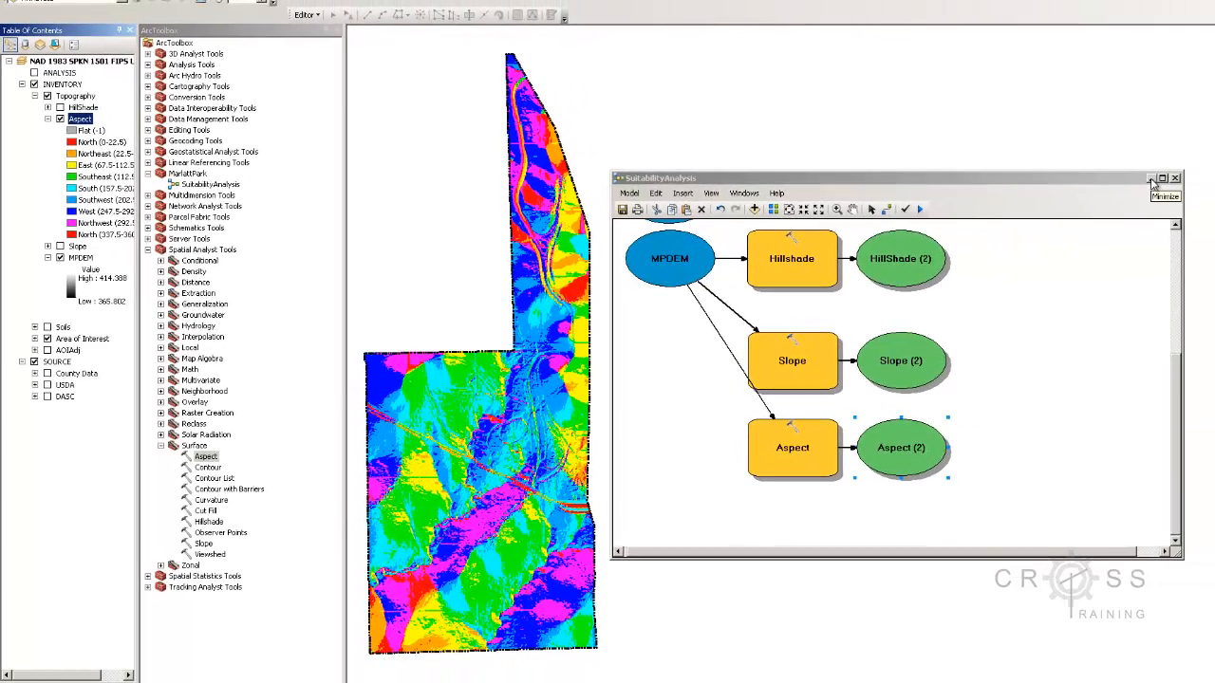
# - Minimize the model window and set Aspect as the target layer for display effects
pyautogui.click(1151, 179)
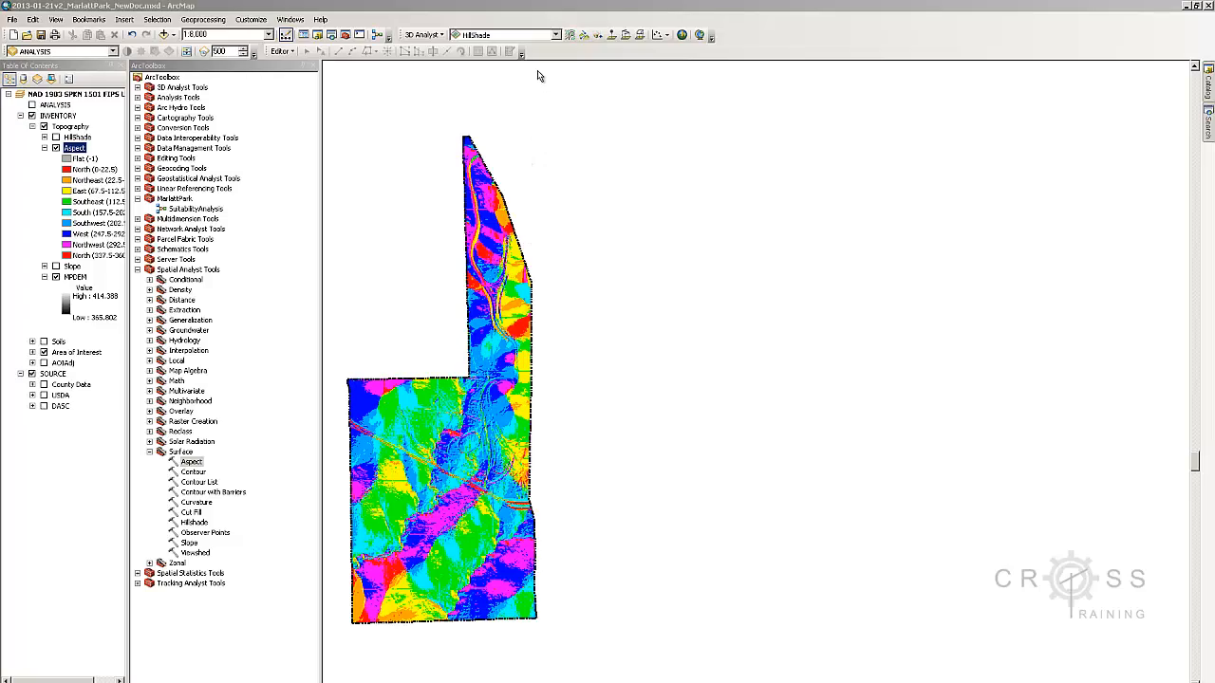
pyautogui.rightClick(546, 36)
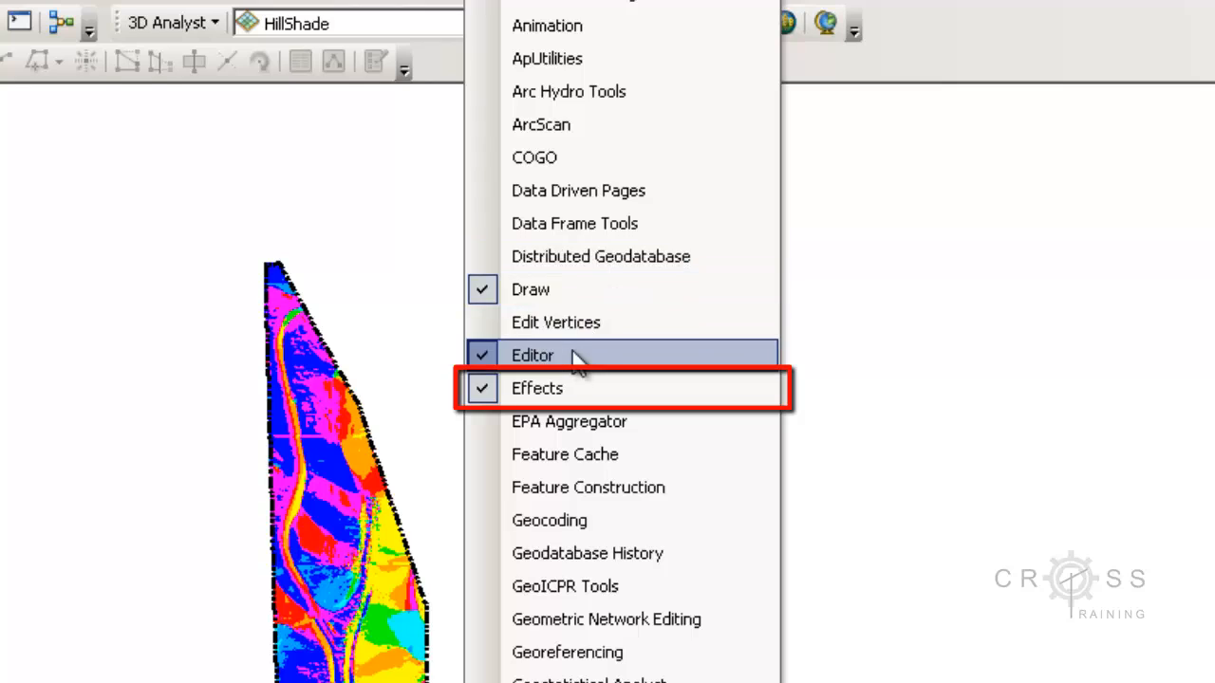
pyautogui.click(438, 76)
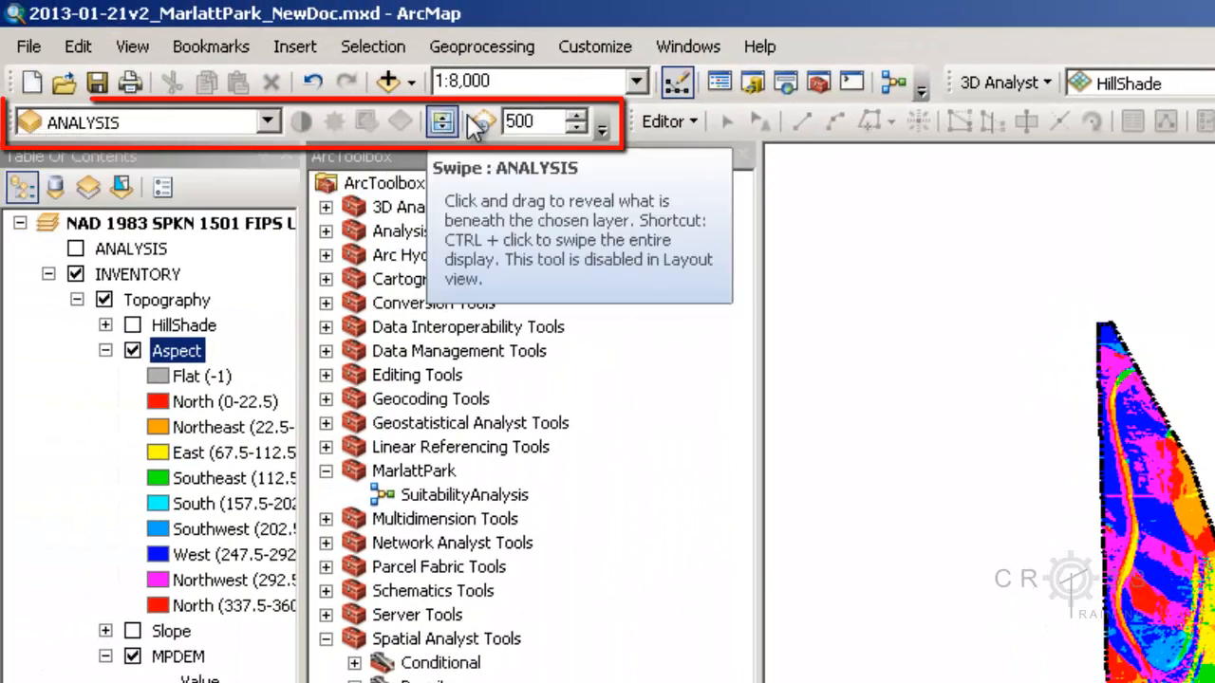
pyautogui.click(268, 122)
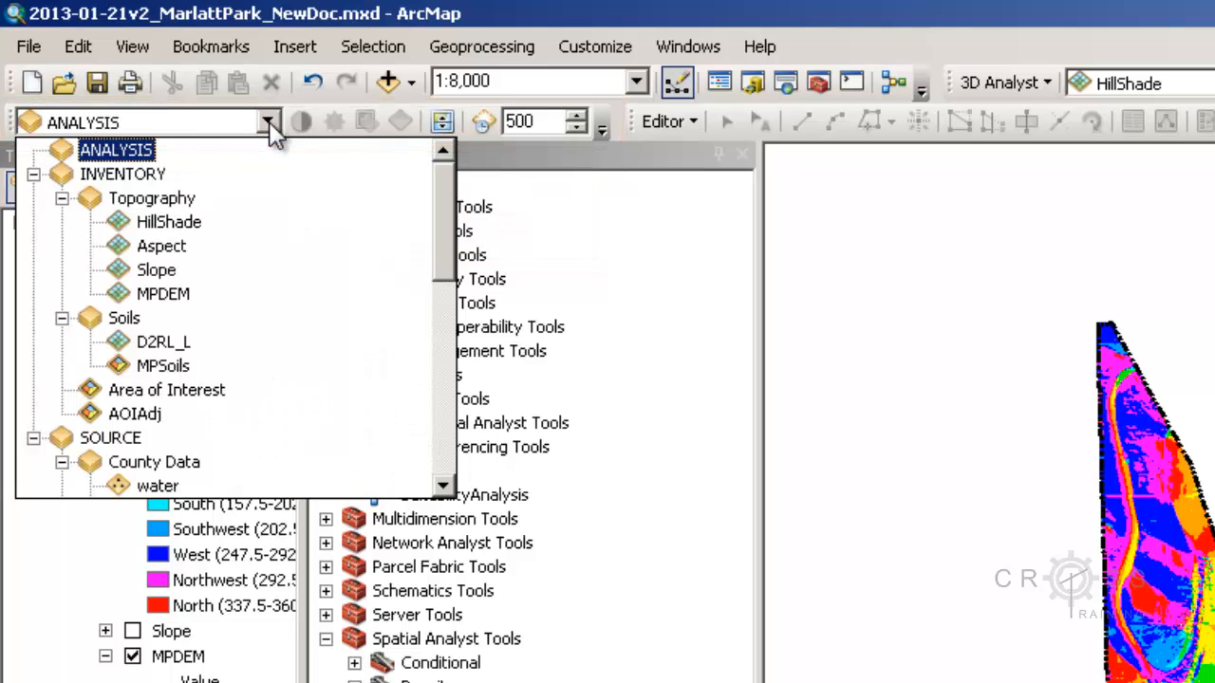
pyautogui.click(204, 249)
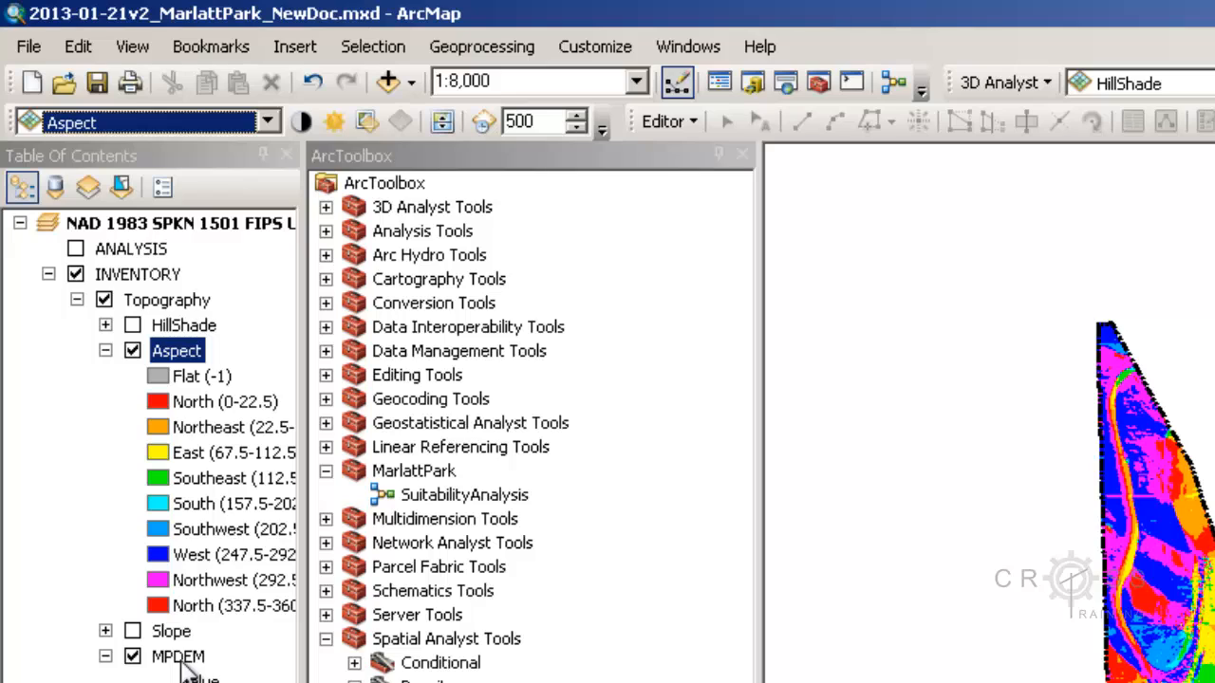
# - Swipe the Aspect layer back and forth across the site to compare it with the MPDEM elevation beneath
pyautogui.click(443, 120)
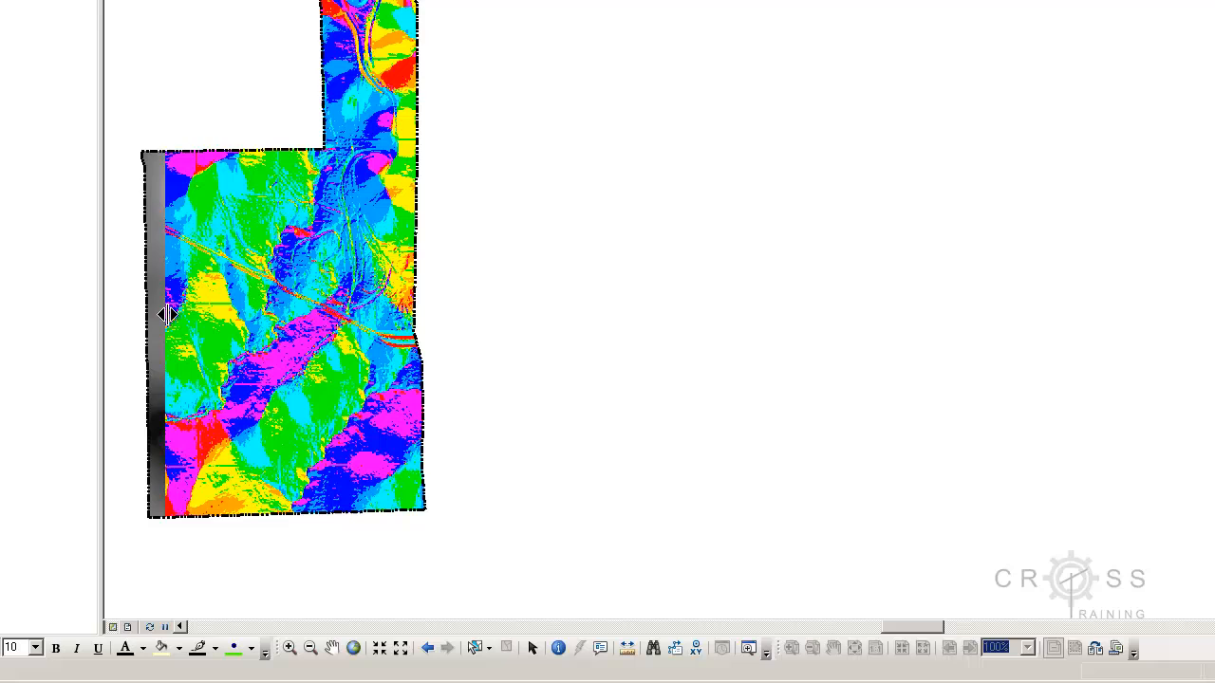
pyautogui.moveTo(167, 315)
pyautogui.mouseDown()
pyautogui.moveTo(364, 334)
pyautogui.moveTo(239, 337)
pyautogui.moveTo(347, 338)
pyautogui.moveTo(303, 361)
pyautogui.moveTo(320, 352)
pyautogui.moveTo(256, 436)
pyautogui.moveTo(345, 427)
pyautogui.moveTo(262, 426)
pyautogui.moveTo(317, 342)
pyautogui.moveTo(263, 423)
pyautogui.moveTo(217, 438)
pyautogui.moveTo(328, 353)
pyautogui.moveTo(239, 423)
pyautogui.moveTo(322, 362)
pyautogui.moveTo(238, 422)
pyautogui.moveTo(275, 401)
pyautogui.moveTo(299, 356)
pyautogui.mouseUp()
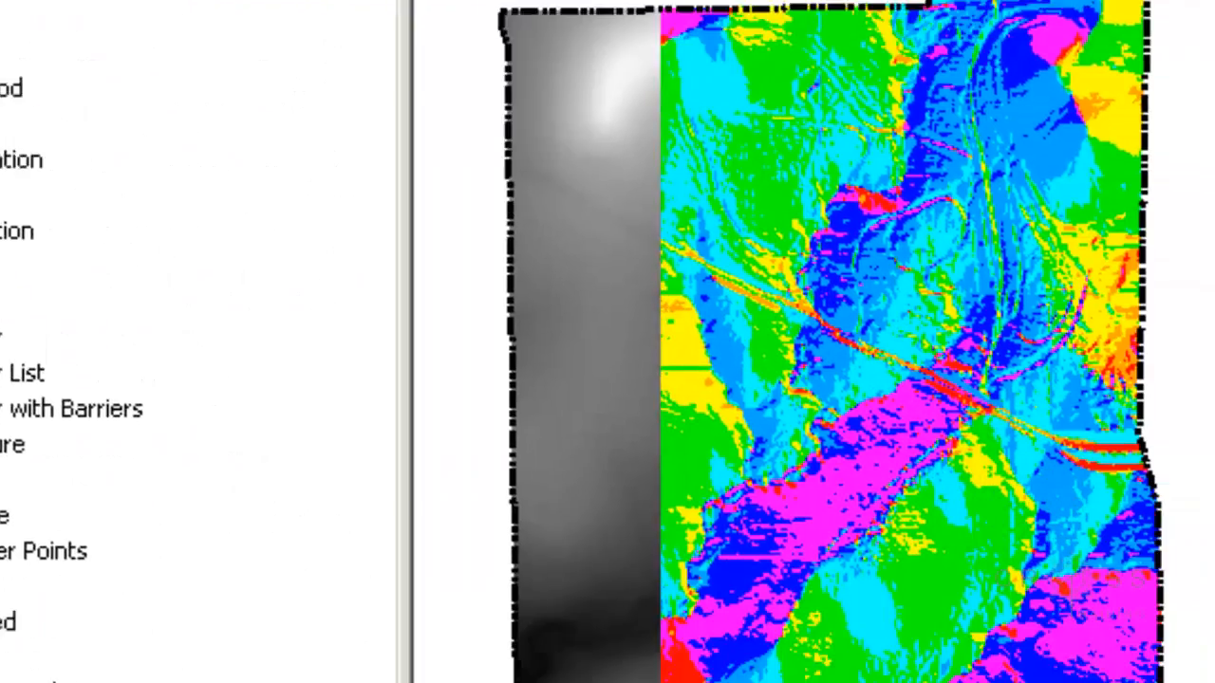
pyautogui.moveTo(503, 470); pyautogui.dragTo(437, 479)
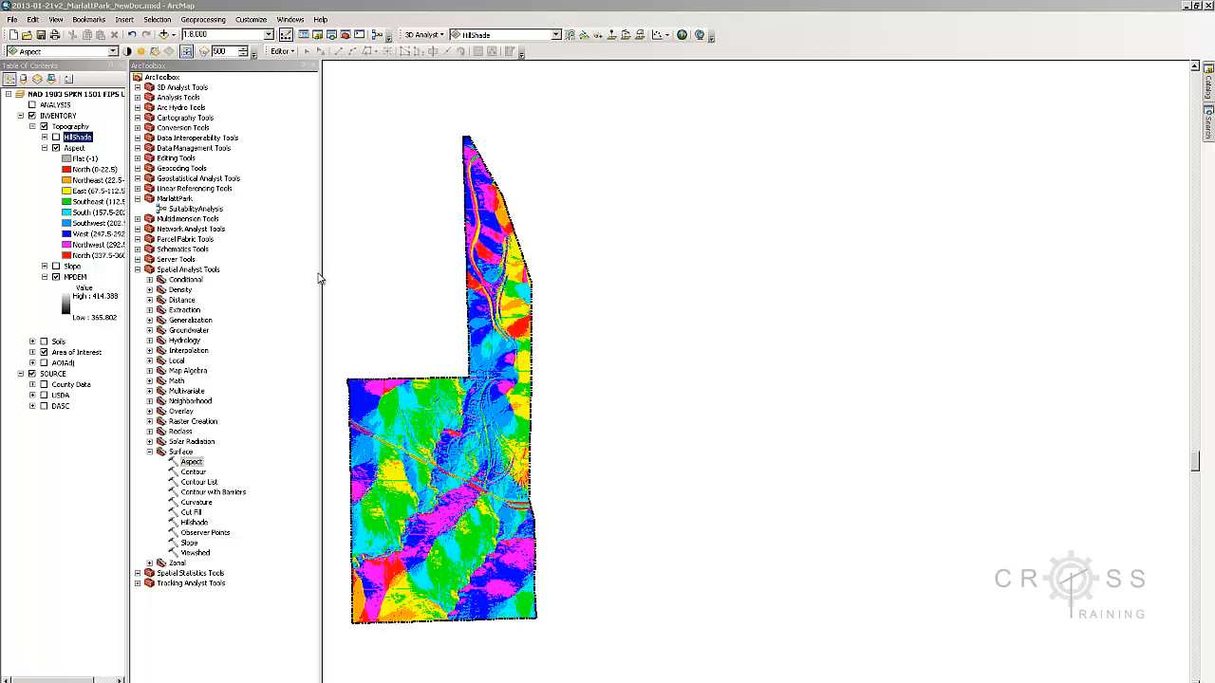
# - Turn on the HillShade layer and set its display transparency to 30%
pyautogui.click(55, 137)
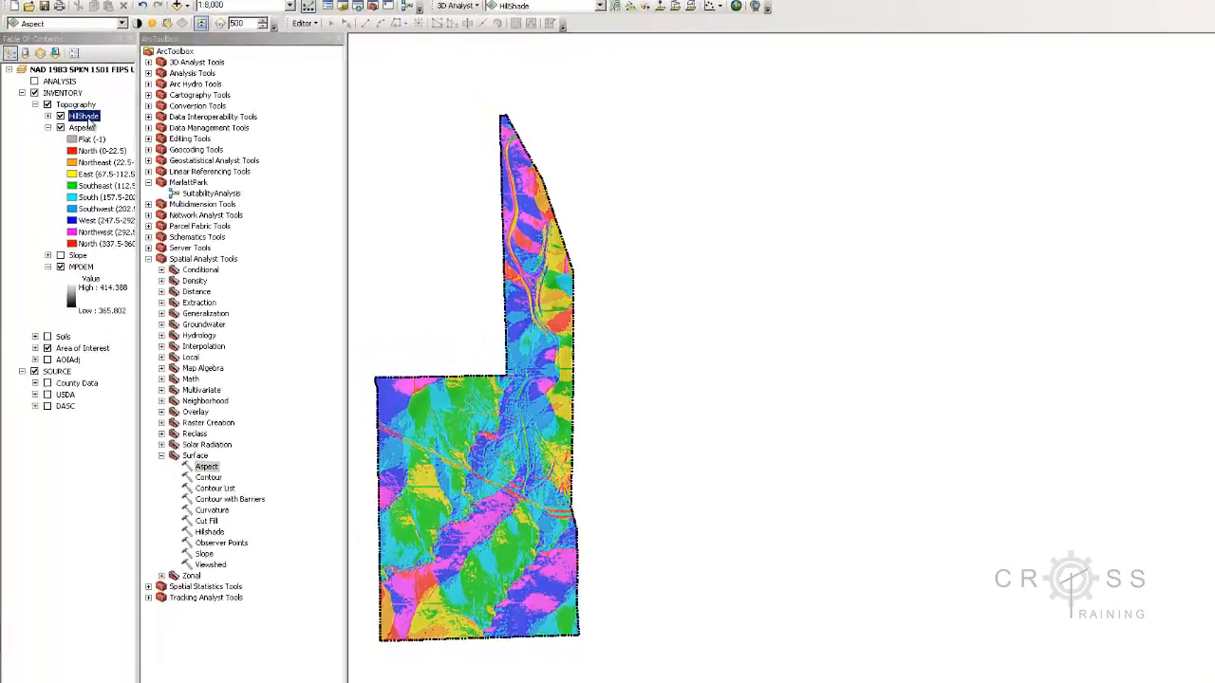
pyautogui.rightClick(83, 116)
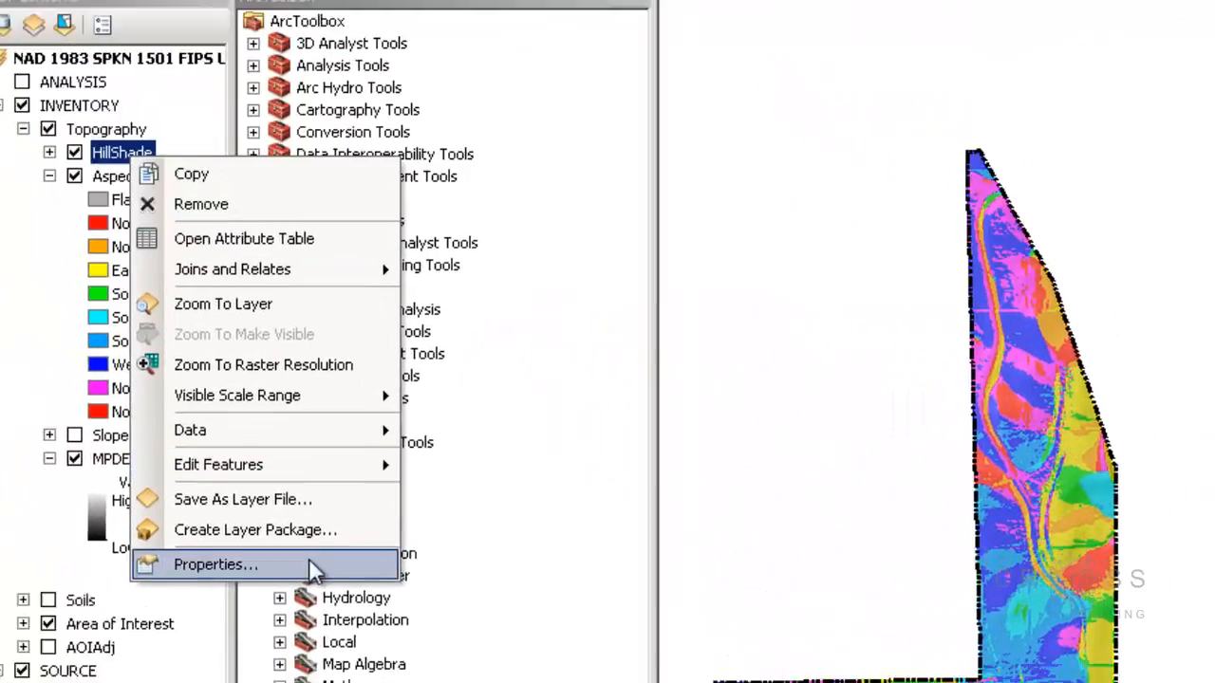
pyautogui.click(152, 312)
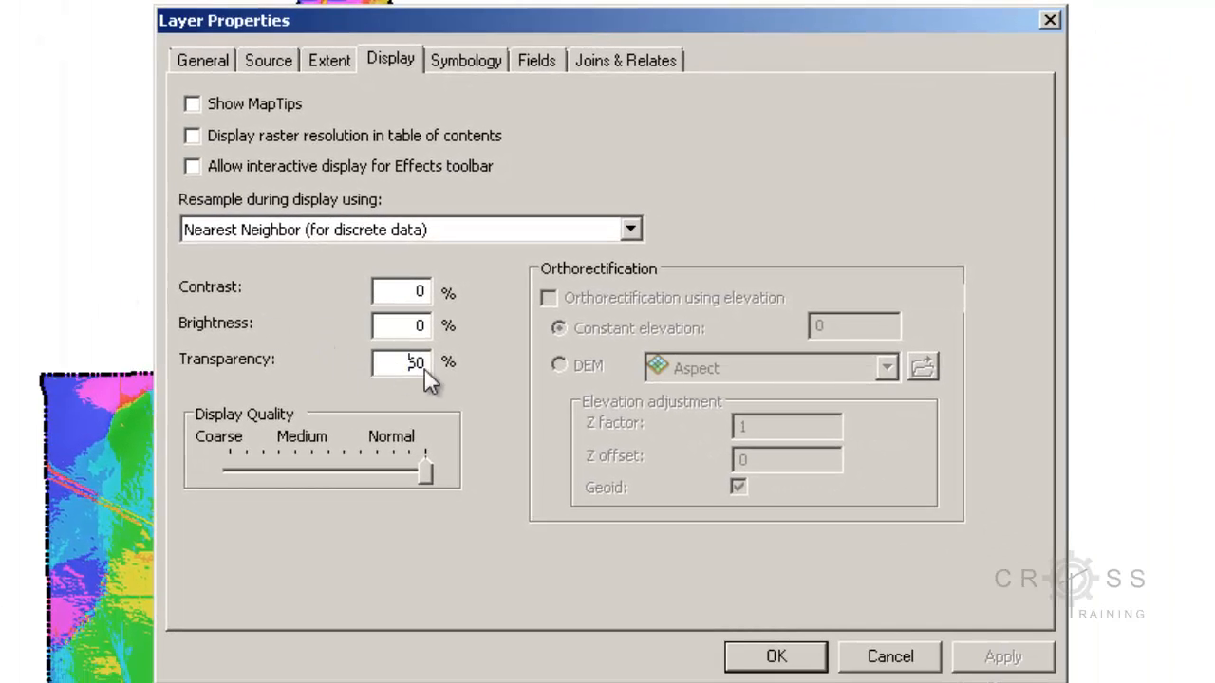
pyautogui.write('40')
pyautogui.click(777, 658)
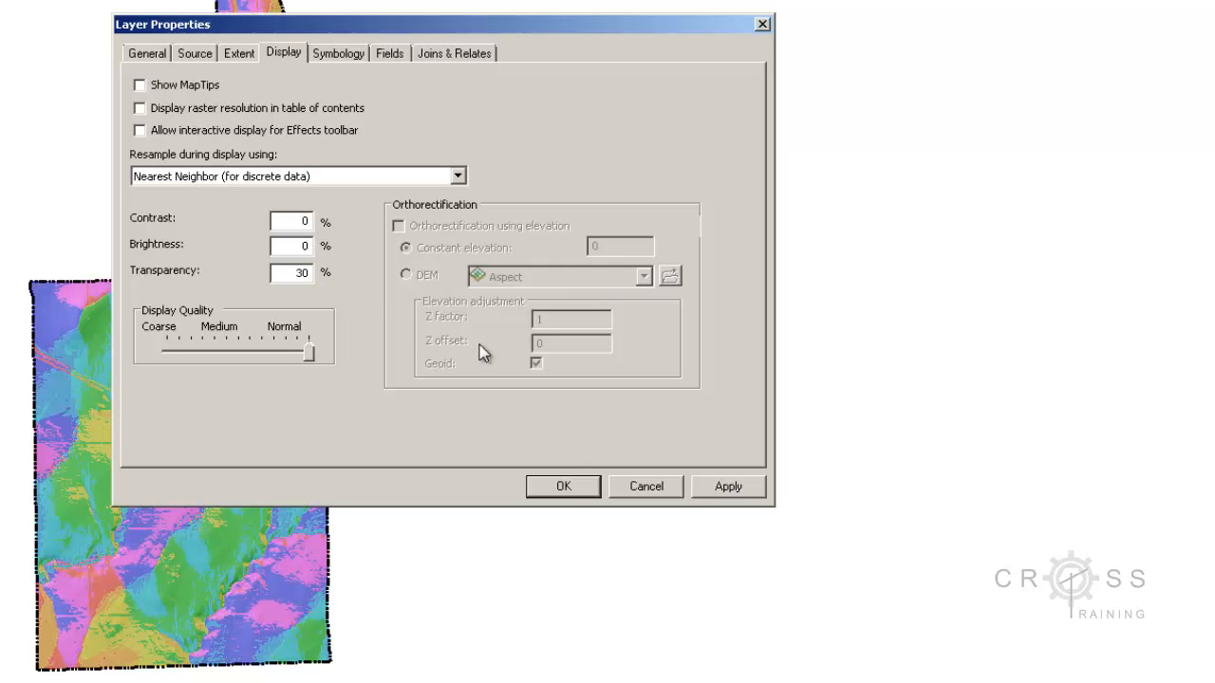
pyautogui.click(562, 487)
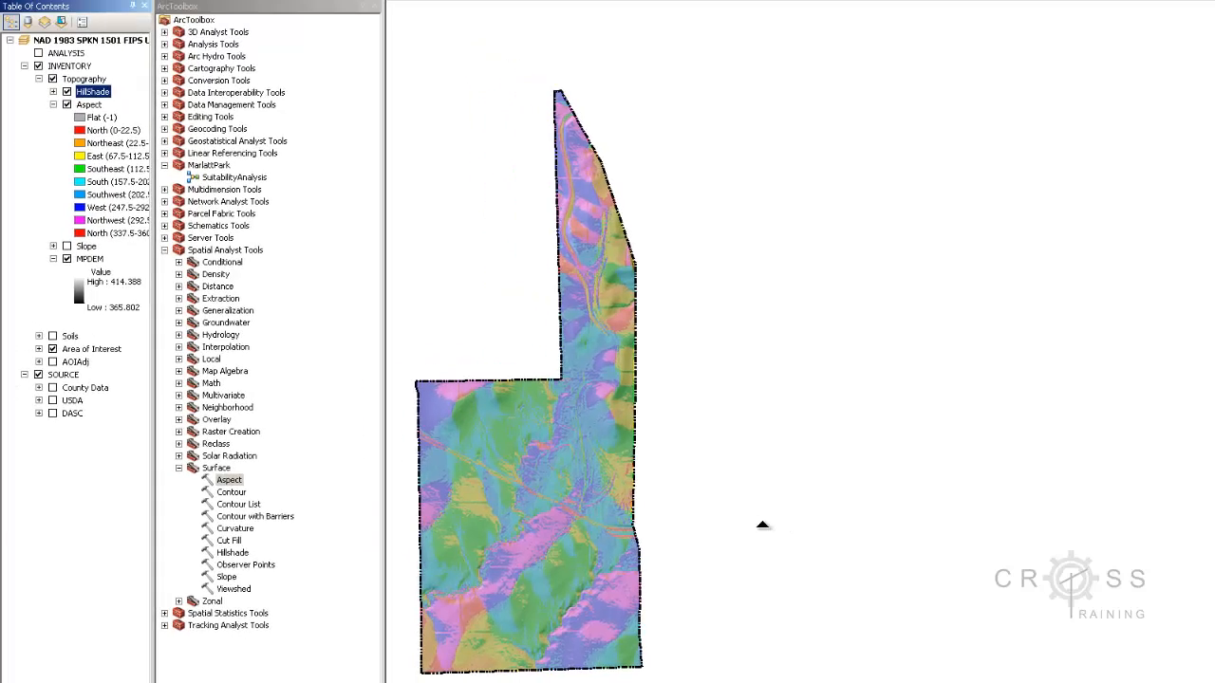
# - Examine the Aspect colors through the semi-transparent hillshade up close and across the whole site
pyautogui.scroll(2, 590, 538)
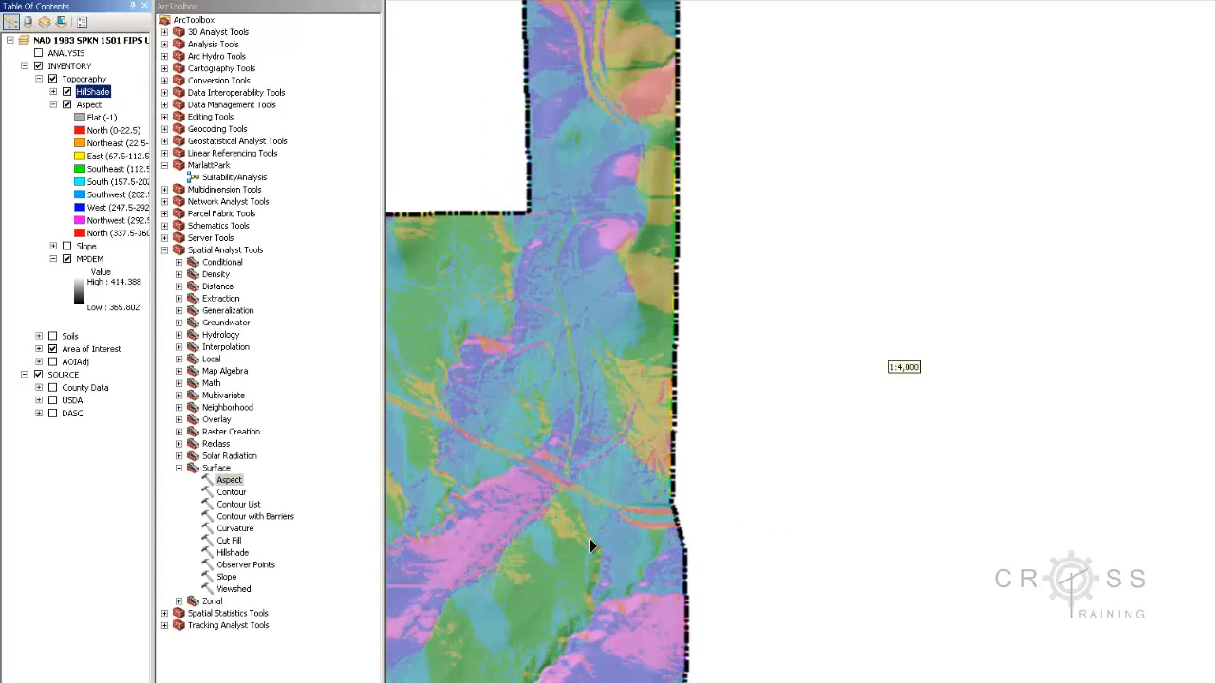
pyautogui.moveTo(563, 543); pyautogui.dragTo(704, 508)
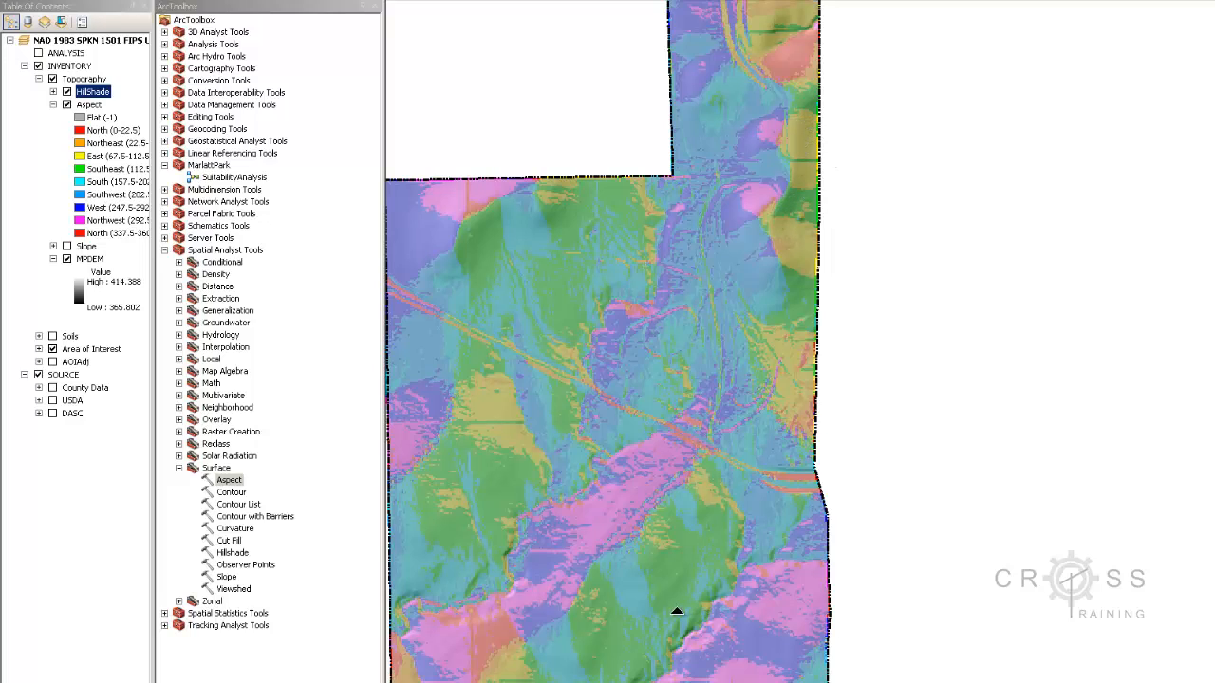
pyautogui.scroll(-3, 713, 577)
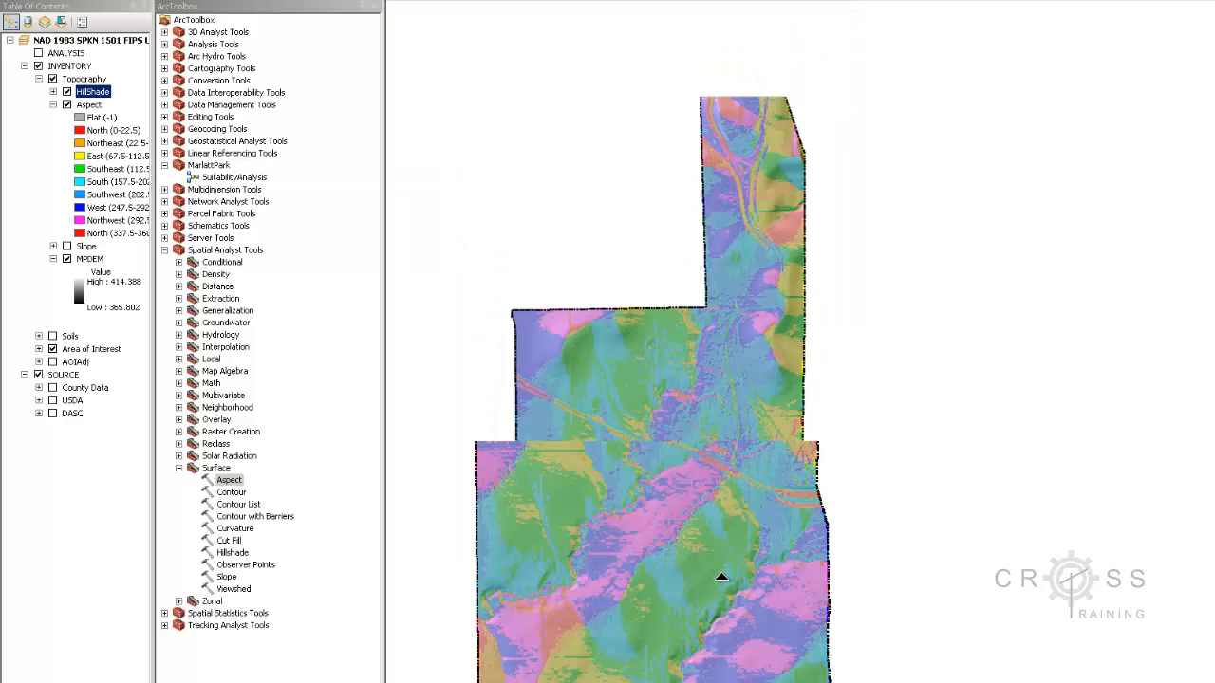
pyautogui.scroll(-2, 741, 576)
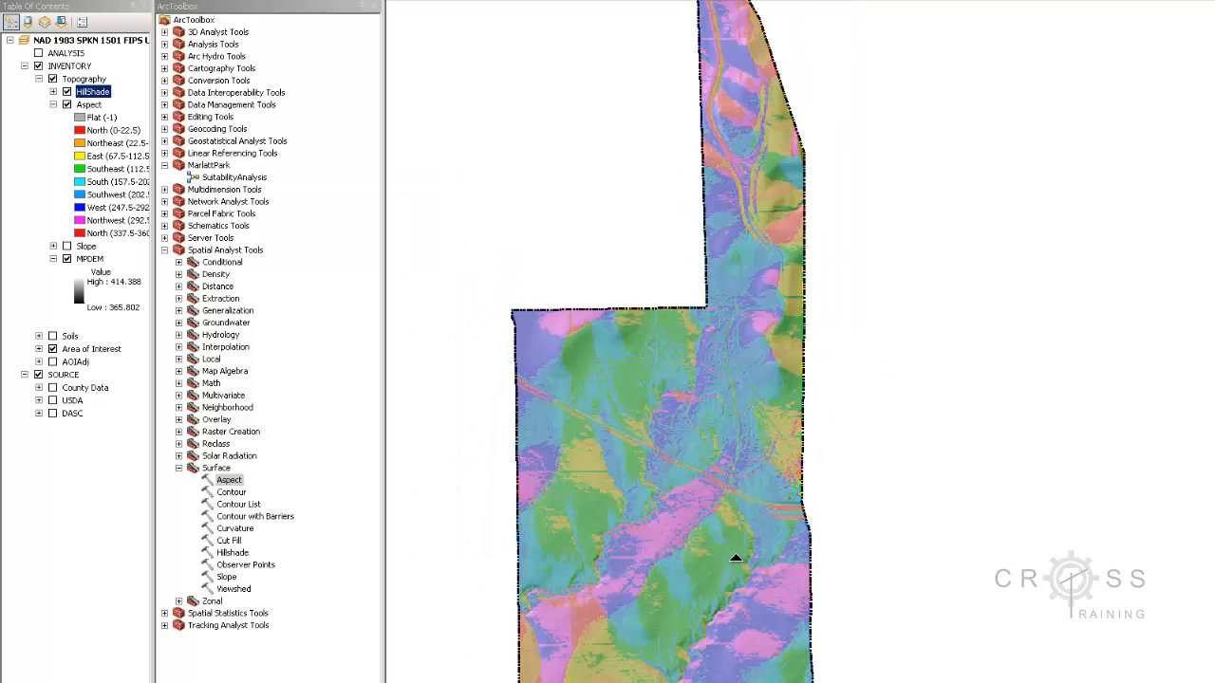
pyautogui.moveTo(736, 558); pyautogui.dragTo(629, 591)
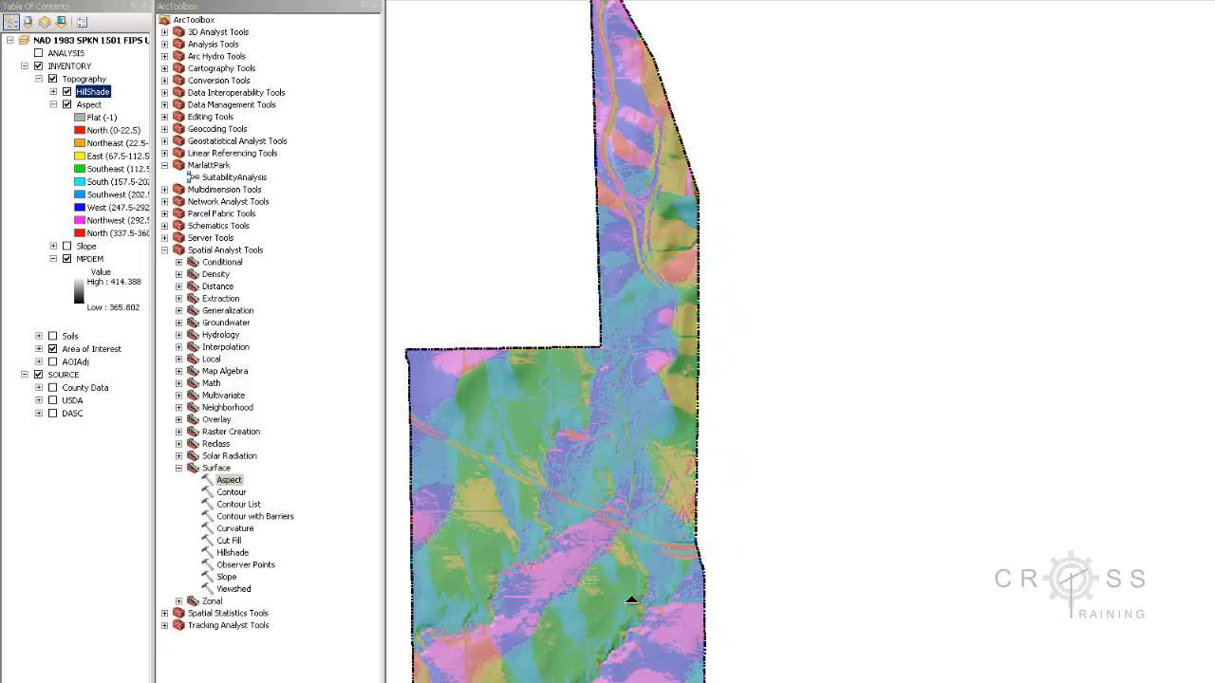
pyautogui.scroll(-2, 631, 589)
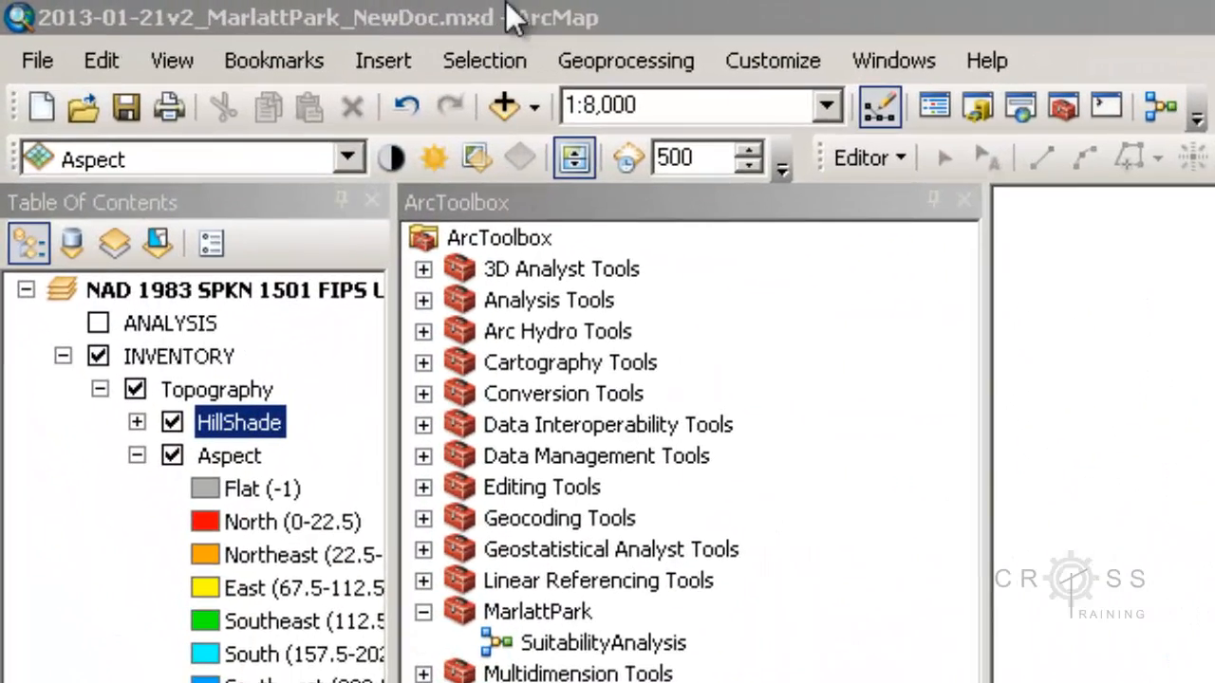
# - Restore the minimized SuitabilityAnalysis model window over the map
pyautogui.click(512, 17)
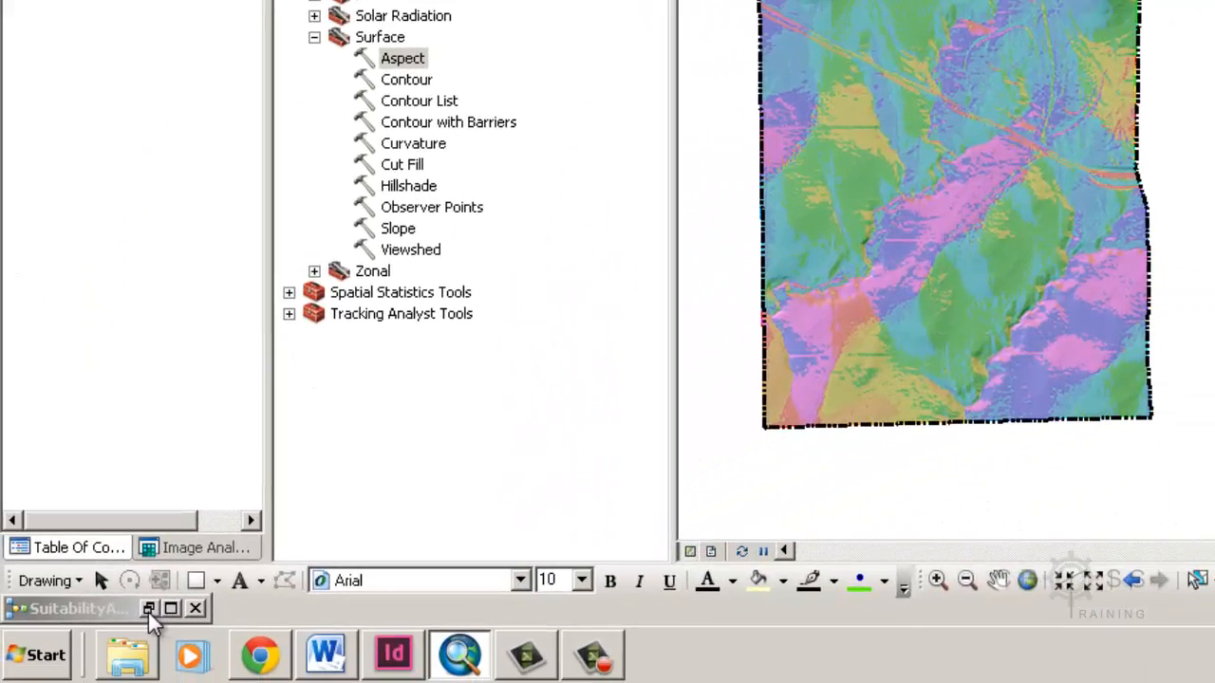
pyautogui.click(148, 610)
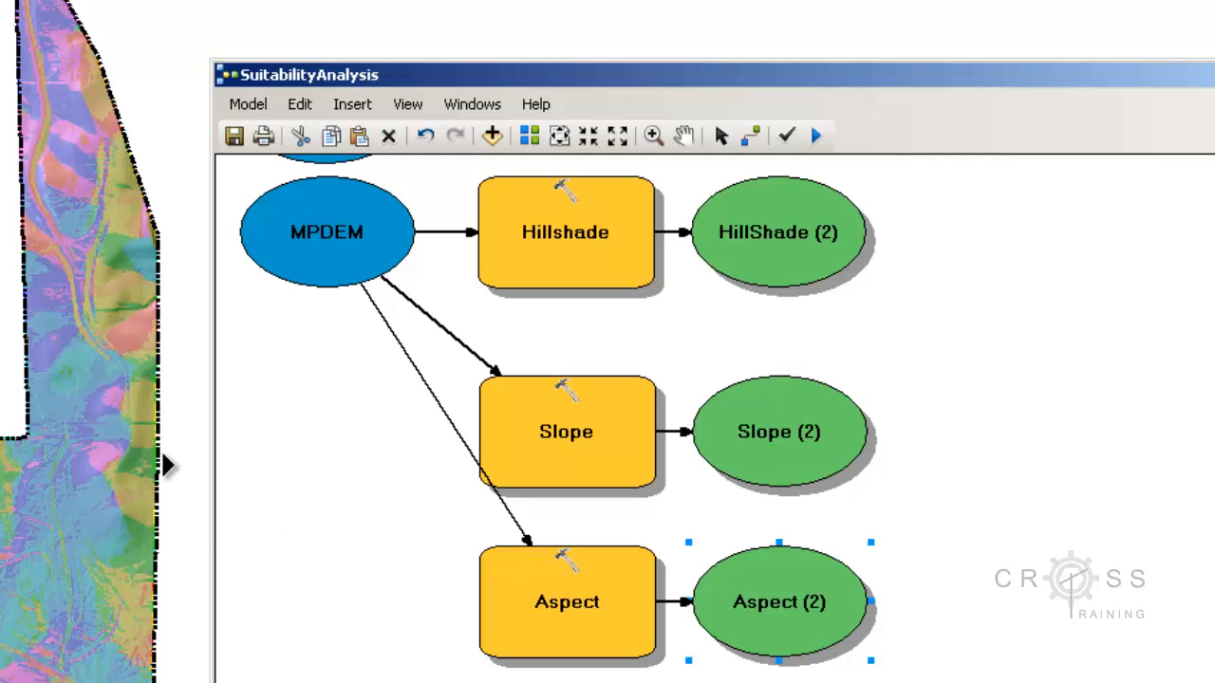